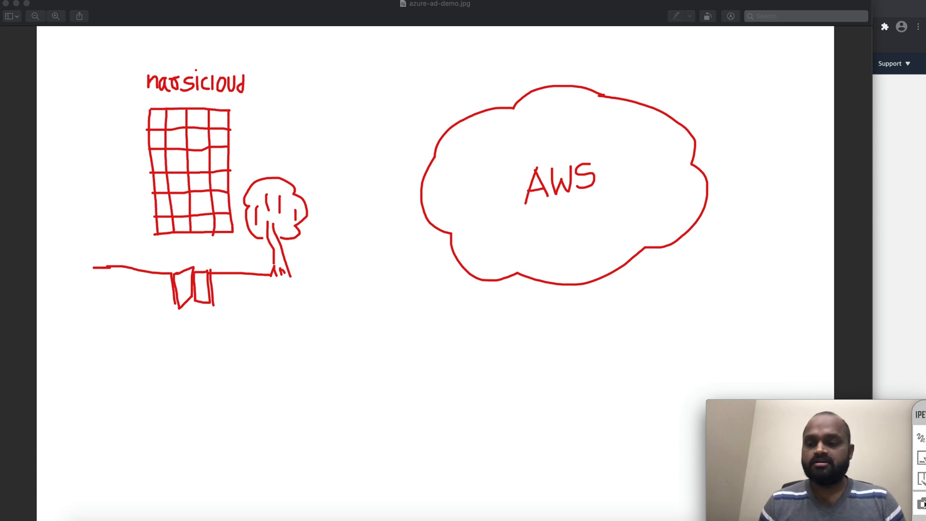
# Draw a small red oval inside the AWS cloud with the pen, and mark a dot beside the narsicloud building
pyautogui.click(923, 440)
pyautogui.click(923, 457)
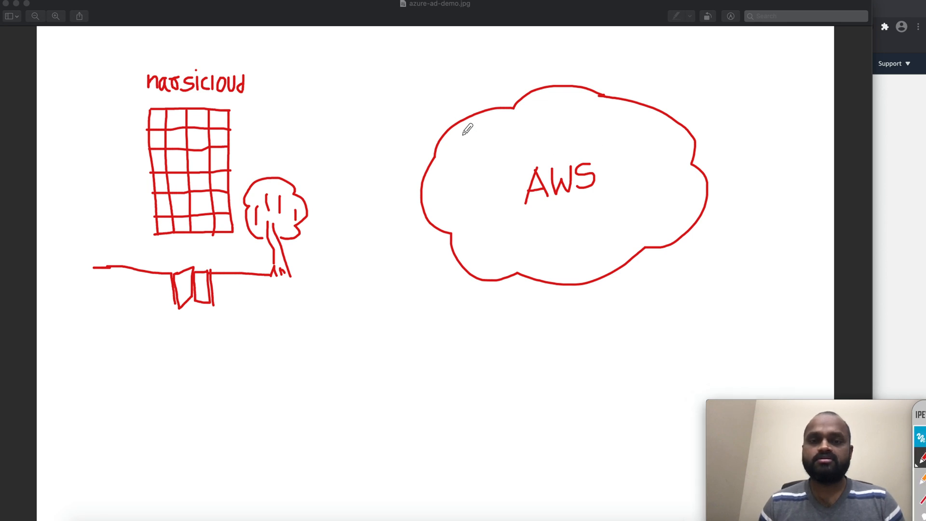
pyautogui.moveTo(456, 140)
pyautogui.mouseDown()
pyautogui.moveTo(480, 144)
pyautogui.moveTo(462, 134)
pyautogui.mouseUp()
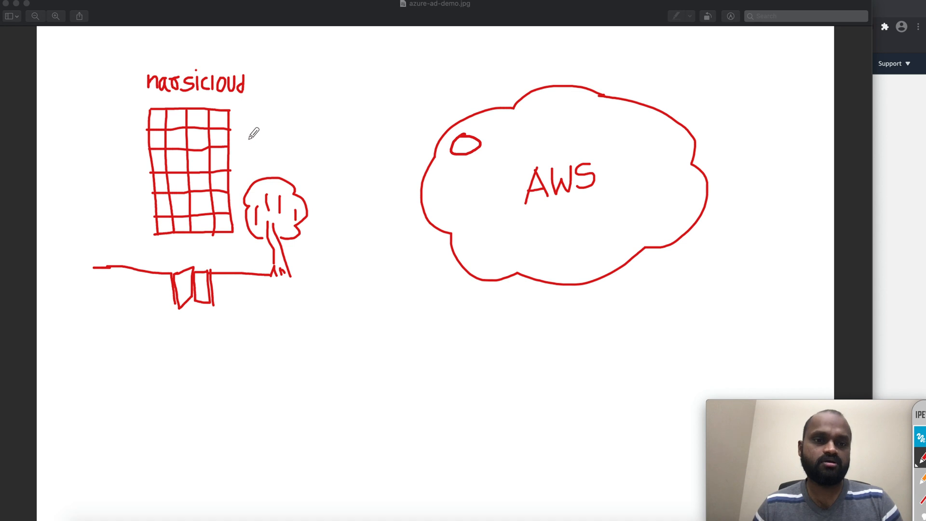
pyautogui.moveTo(240, 136); pyautogui.dragTo(240, 136)
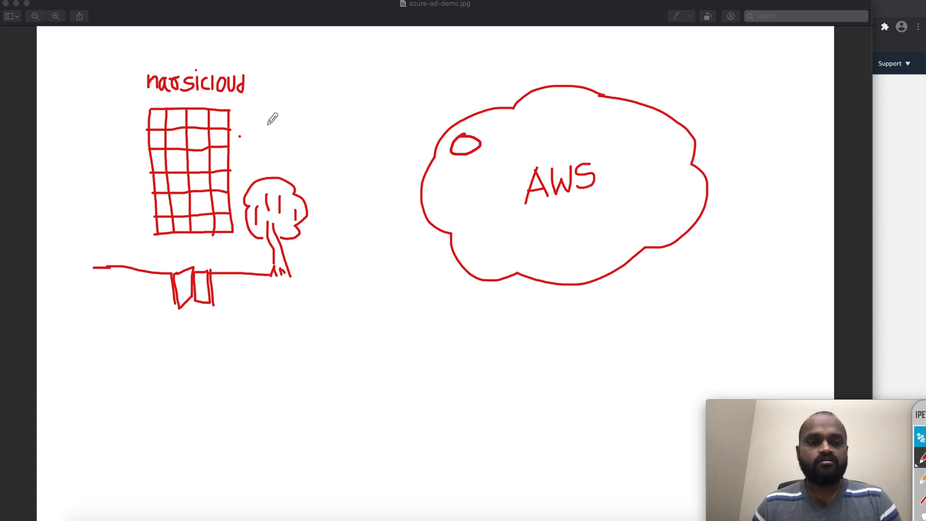
# Write "user A" and a boxed "saml" beside the building, and draw an arrow from the box to "Azure" written inside the AWS cloud
pyautogui.moveTo(250, 112)
pyautogui.mouseDown()
pyautogui.moveTo(281, 119)
pyautogui.moveTo(291, 100)
pyautogui.moveTo(308, 110)
pyautogui.mouseUp()
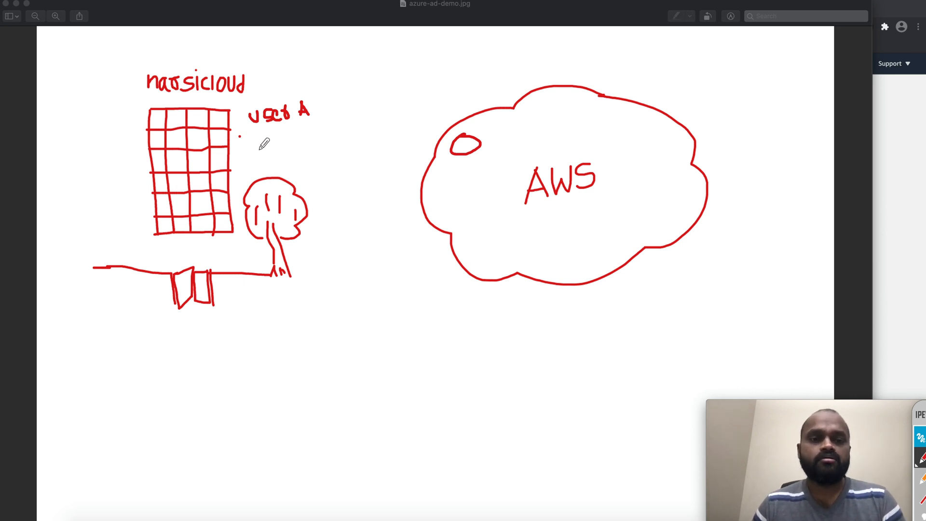
pyautogui.moveTo(263, 140)
pyautogui.mouseDown()
pyautogui.moveTo(297, 144)
pyautogui.moveTo(281, 161)
pyautogui.moveTo(260, 139)
pyautogui.moveTo(266, 159)
pyautogui.moveTo(295, 147)
pyautogui.moveTo(299, 161)
pyautogui.mouseUp()
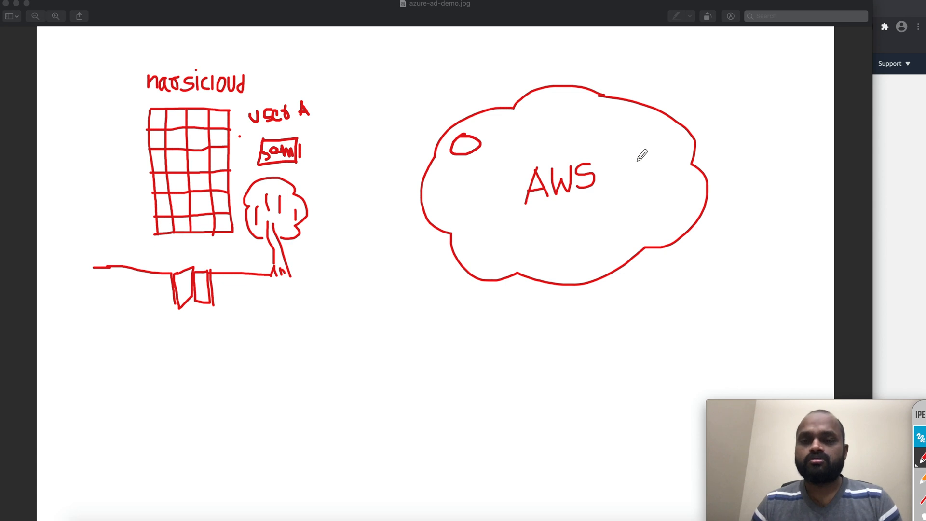
pyautogui.moveTo(634, 161)
pyautogui.mouseDown()
pyautogui.moveTo(631, 177)
pyautogui.moveTo(654, 163)
pyautogui.moveTo(660, 173)
pyautogui.moveTo(669, 162)
pyautogui.moveTo(684, 167)
pyautogui.moveTo(628, 184)
pyautogui.mouseUp()
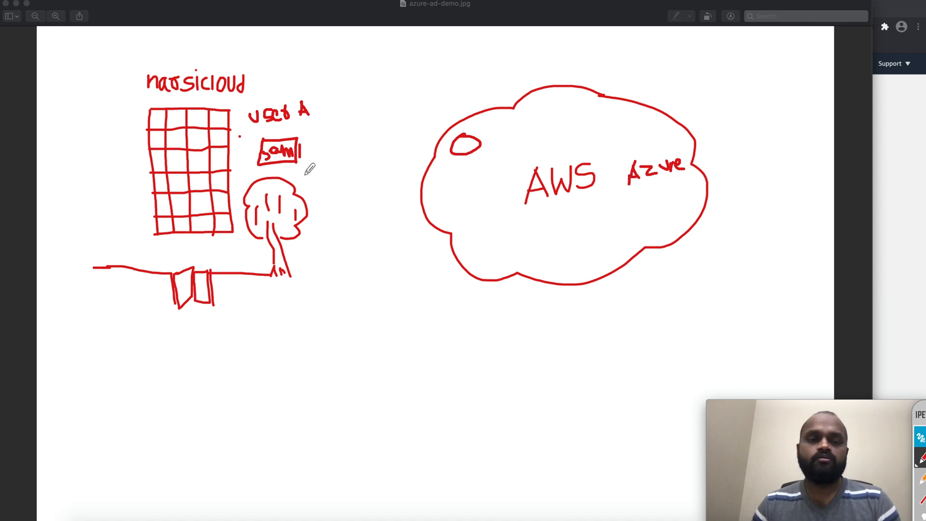
pyautogui.moveTo(295, 161)
pyautogui.mouseDown()
pyautogui.moveTo(381, 253)
pyautogui.moveTo(507, 269)
pyautogui.moveTo(632, 189)
pyautogui.moveTo(620, 189)
pyautogui.moveTo(637, 192)
pyautogui.mouseUp()
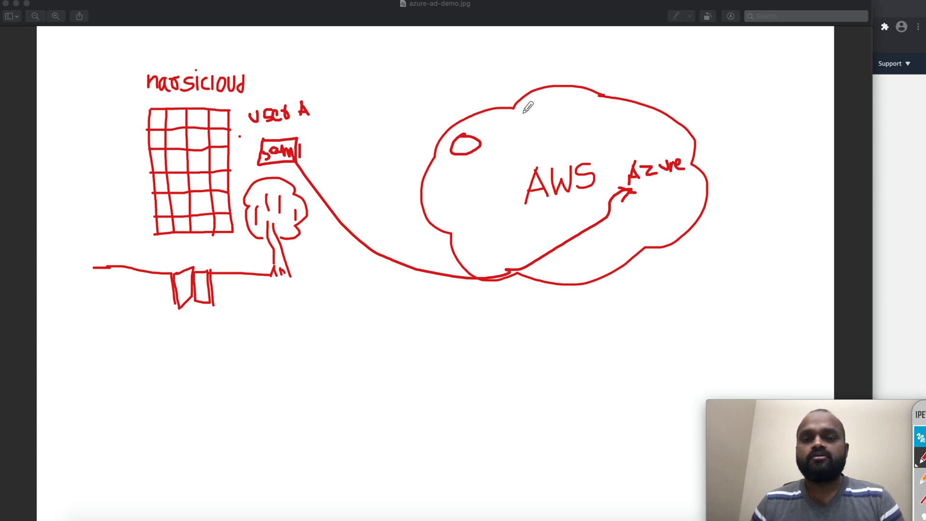
# Write "Role" with an arrow to "S3 Full" inside the AWS cloud and draw an arrow from it to Azure
pyautogui.moveTo(522, 114)
pyautogui.mouseDown()
pyautogui.moveTo(522, 134)
pyautogui.moveTo(523, 119)
pyautogui.moveTo(530, 130)
pyautogui.moveTo(541, 115)
pyautogui.moveTo(532, 122)
pyautogui.moveTo(559, 121)
pyautogui.mouseUp()
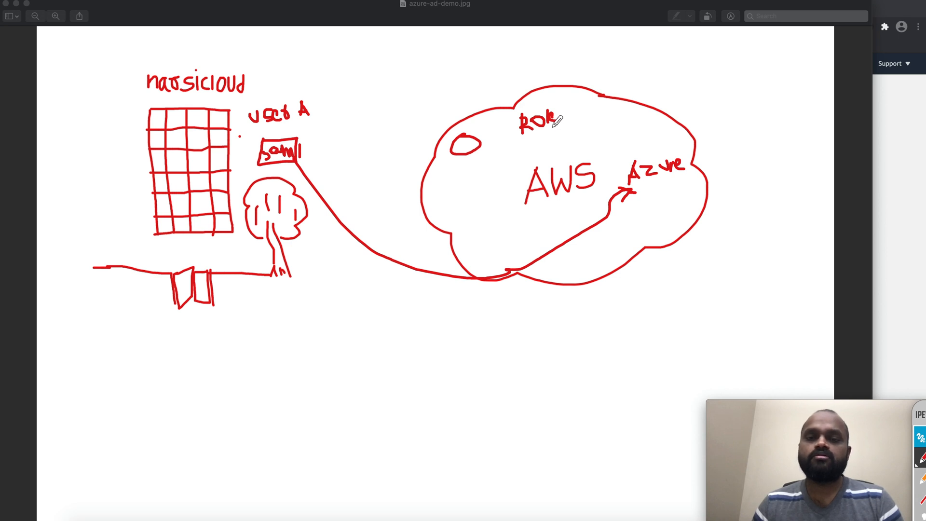
pyautogui.moveTo(549, 126)
pyautogui.mouseDown()
pyautogui.moveTo(560, 141)
pyautogui.moveTo(591, 129)
pyautogui.mouseUp()
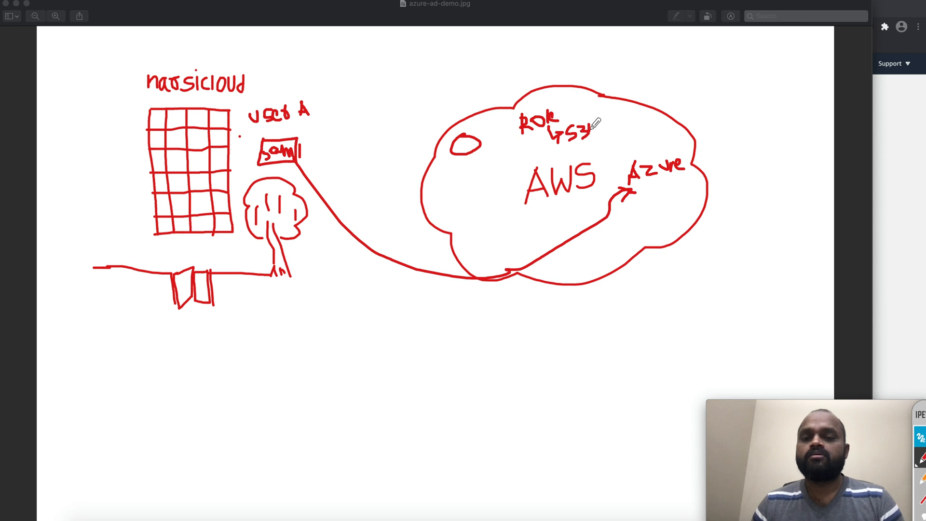
pyautogui.moveTo(589, 123); pyautogui.dragTo(611, 127)
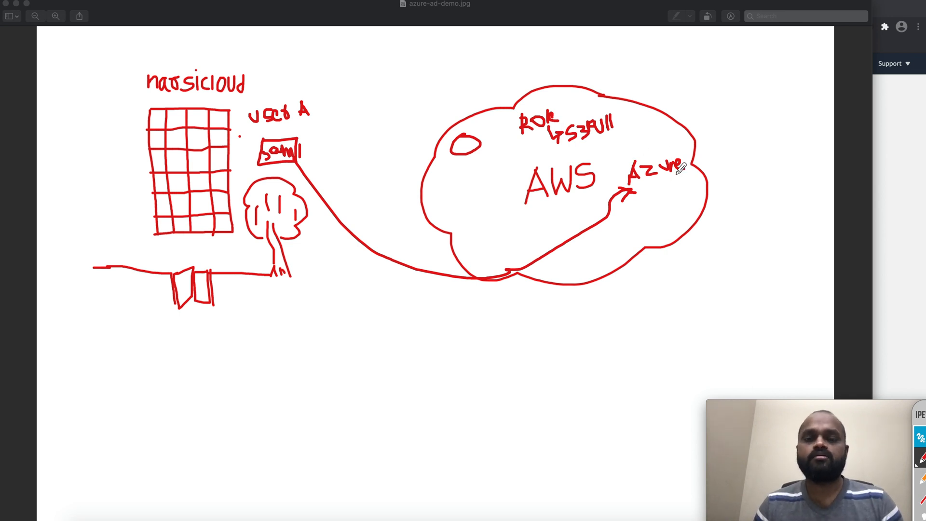
pyautogui.moveTo(610, 134)
pyautogui.mouseDown()
pyautogui.moveTo(645, 139)
pyautogui.moveTo(659, 162)
pyautogui.moveTo(665, 148)
pyautogui.mouseUp()
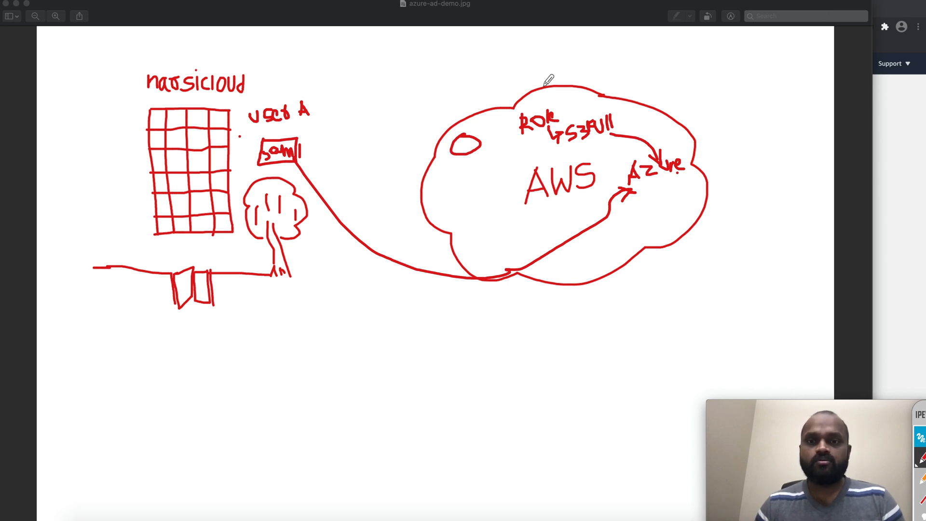
# Write "A|C" above the AWS cloud and "user", "access" and "secret" under the oval inside it
pyautogui.moveTo(538, 54)
pyautogui.mouseDown()
pyautogui.moveTo(531, 85)
pyautogui.moveTo(546, 66)
pyautogui.moveTo(565, 85)
pyautogui.moveTo(575, 67)
pyautogui.moveTo(591, 74)
pyautogui.mouseUp()
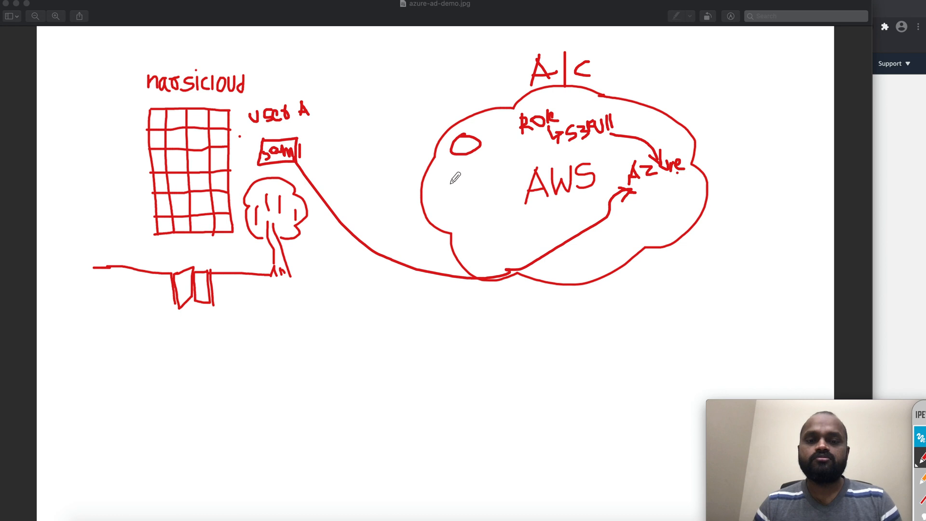
pyautogui.moveTo(448, 182)
pyautogui.mouseDown()
pyautogui.moveTo(457, 178)
pyautogui.moveTo(466, 193)
pyautogui.moveTo(489, 183)
pyautogui.moveTo(487, 175)
pyautogui.mouseUp()
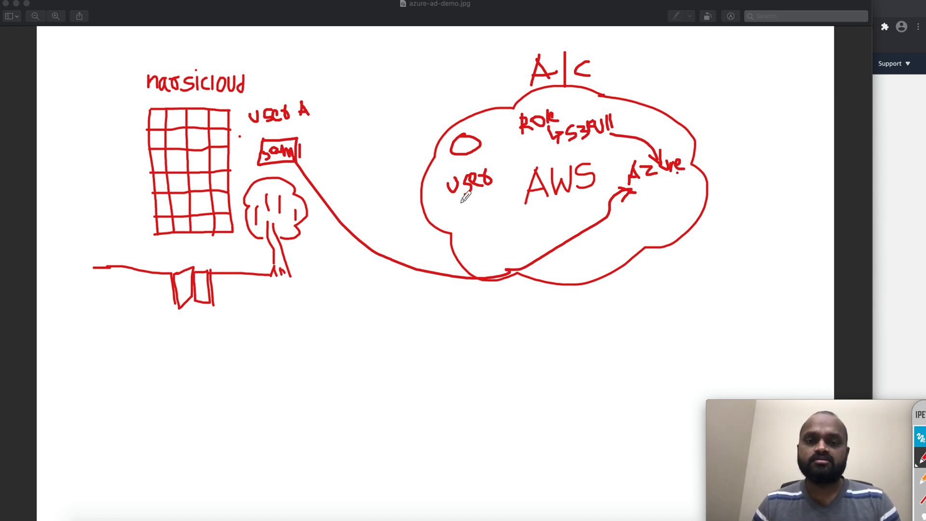
pyautogui.moveTo(453, 208)
pyautogui.mouseDown()
pyautogui.moveTo(452, 216)
pyautogui.moveTo(488, 214)
pyautogui.moveTo(493, 196)
pyautogui.moveTo(506, 199)
pyautogui.mouseUp()
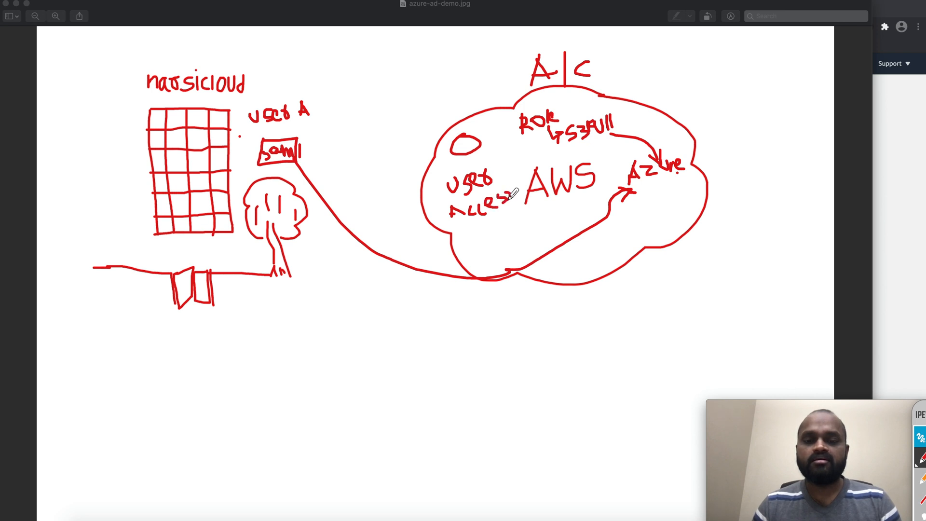
pyautogui.moveTo(473, 226)
pyautogui.mouseDown()
pyautogui.moveTo(494, 230)
pyautogui.moveTo(472, 221)
pyautogui.moveTo(498, 227)
pyautogui.moveTo(500, 208)
pyautogui.moveTo(521, 214)
pyautogui.mouseUp()
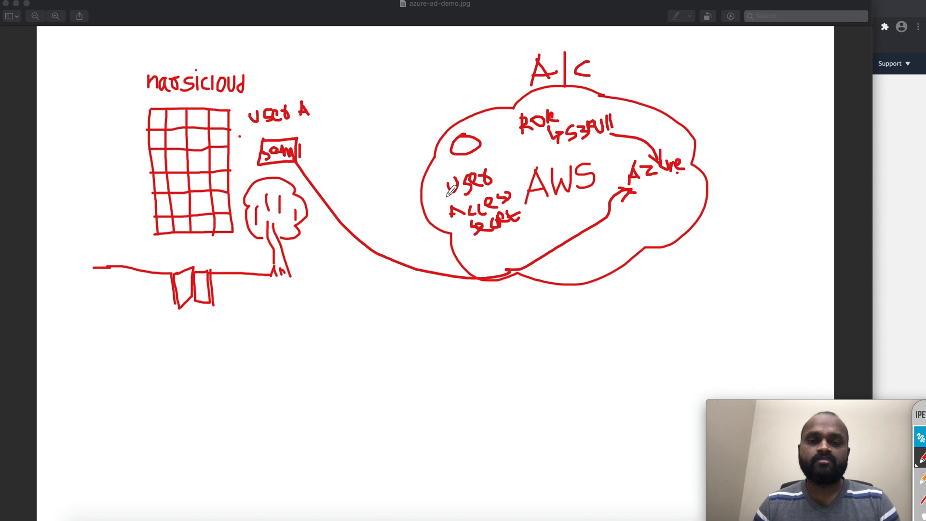
# Draw an arrow from the cloud's user to the building, label it "Role" and link it to user A and a "group" label
pyautogui.moveTo(444, 196)
pyautogui.mouseDown()
pyautogui.moveTo(234, 158)
pyautogui.moveTo(250, 156)
pyautogui.mouseUp()
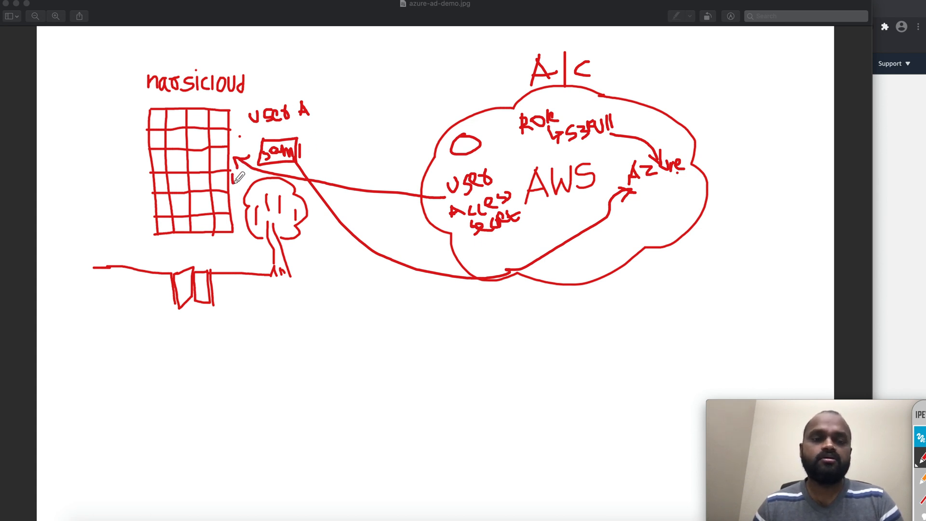
pyautogui.moveTo(240, 169)
pyautogui.mouseDown()
pyautogui.moveTo(234, 179)
pyautogui.moveTo(262, 175)
pyautogui.moveTo(248, 137)
pyautogui.moveTo(268, 121)
pyautogui.moveTo(266, 129)
pyautogui.mouseUp()
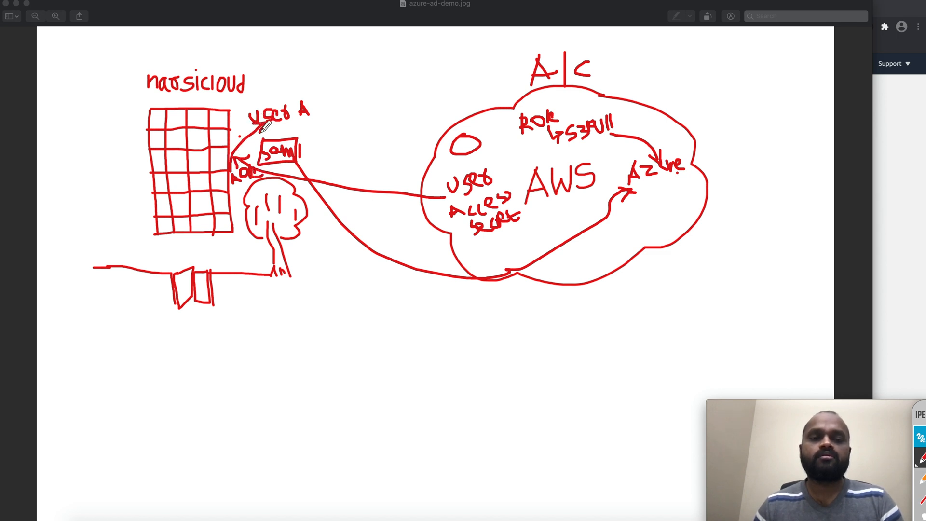
pyautogui.moveTo(232, 165)
pyautogui.mouseDown()
pyautogui.moveTo(235, 141)
pyautogui.moveTo(265, 96)
pyautogui.moveTo(311, 75)
pyautogui.moveTo(323, 88)
pyautogui.moveTo(343, 65)
pyautogui.moveTo(357, 77)
pyautogui.moveTo(356, 66)
pyautogui.moveTo(375, 63)
pyautogui.moveTo(371, 84)
pyautogui.moveTo(380, 67)
pyautogui.moveTo(373, 74)
pyautogui.mouseUp()
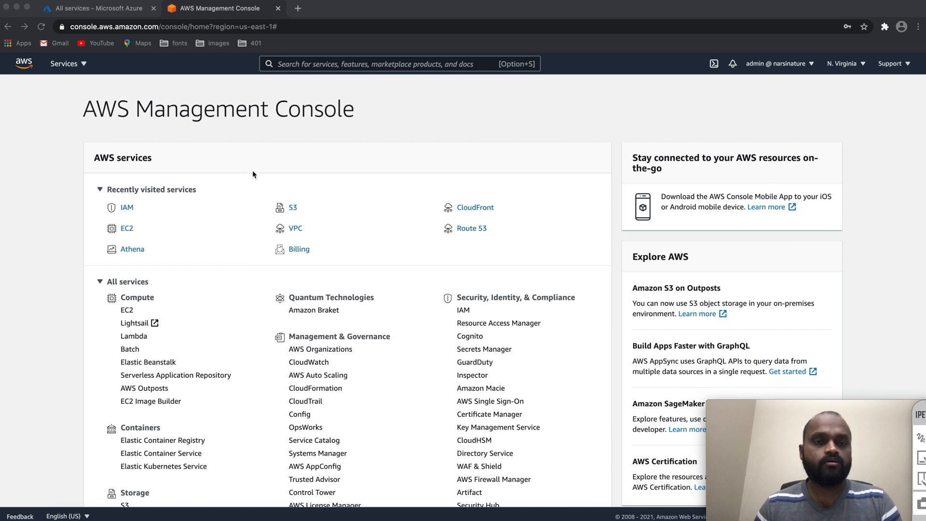
# Switch to the browser holding the Azure and AWS consoles and place it side by side with the diagram image
pyautogui.click(255, 150)
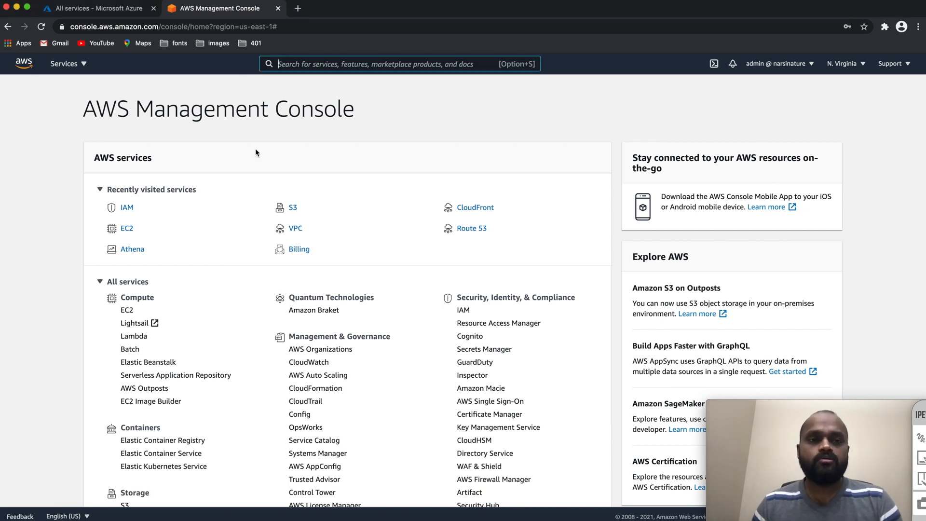
pyautogui.click(106, 11)
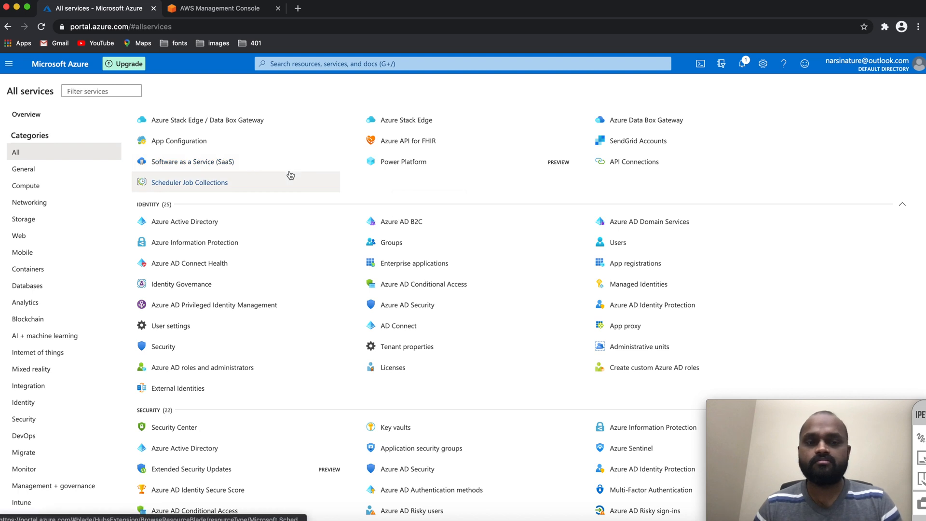
pyautogui.click(209, 10)
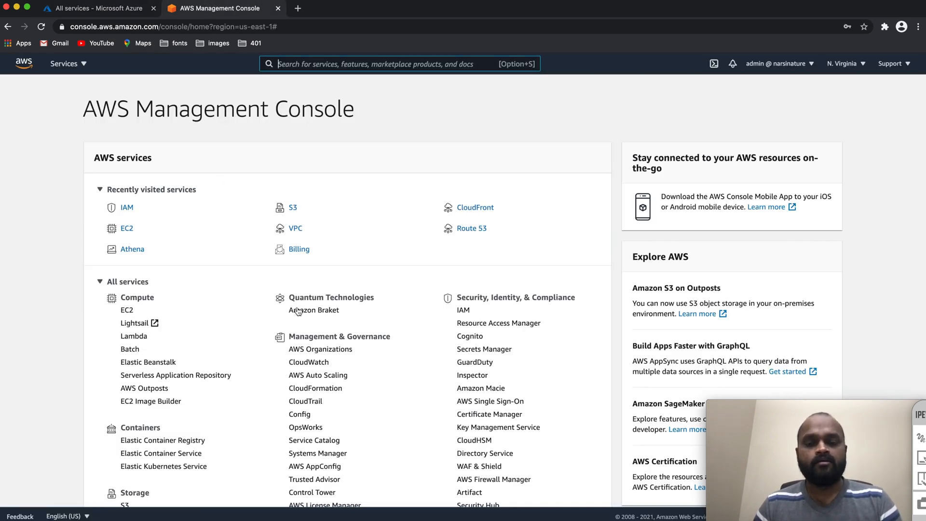
pyautogui.click(728, 519)
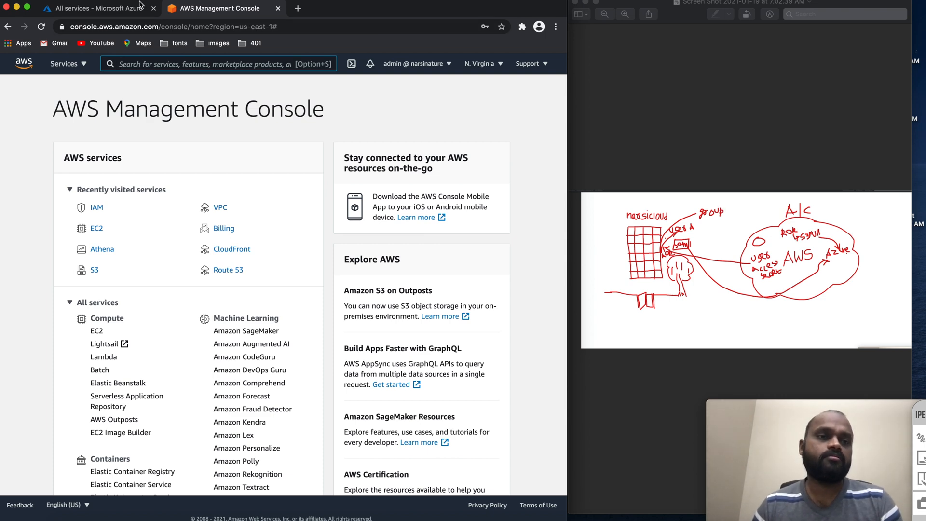
# Find the Enterprise applications service in the Azure portal and open its list of all applications
pyautogui.click(117, 11)
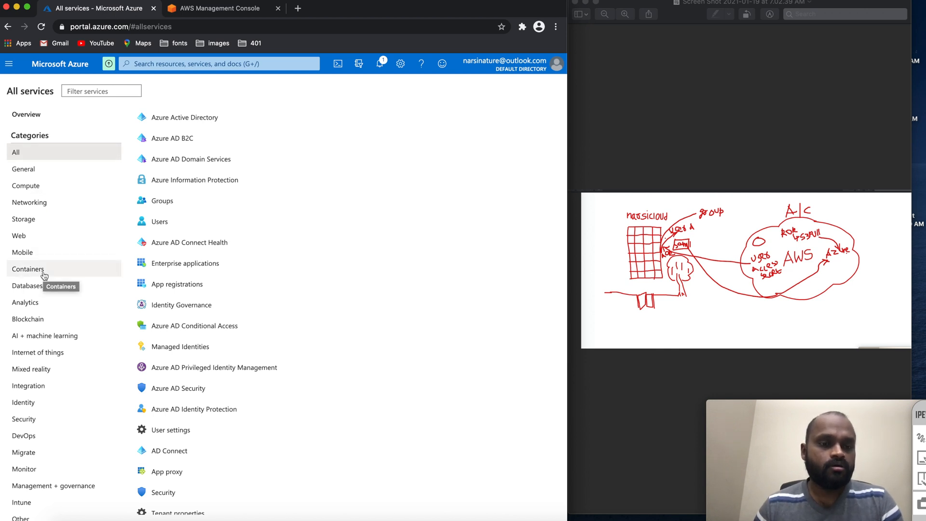
pyautogui.scroll(-3, 336, 296)
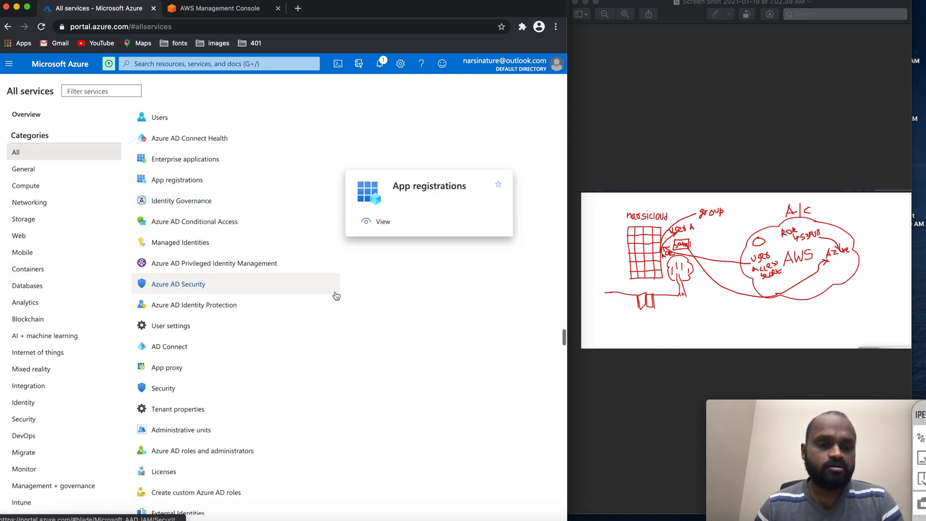
pyautogui.scroll(-3, 336, 296)
pyautogui.scroll(-20, 336, 296)
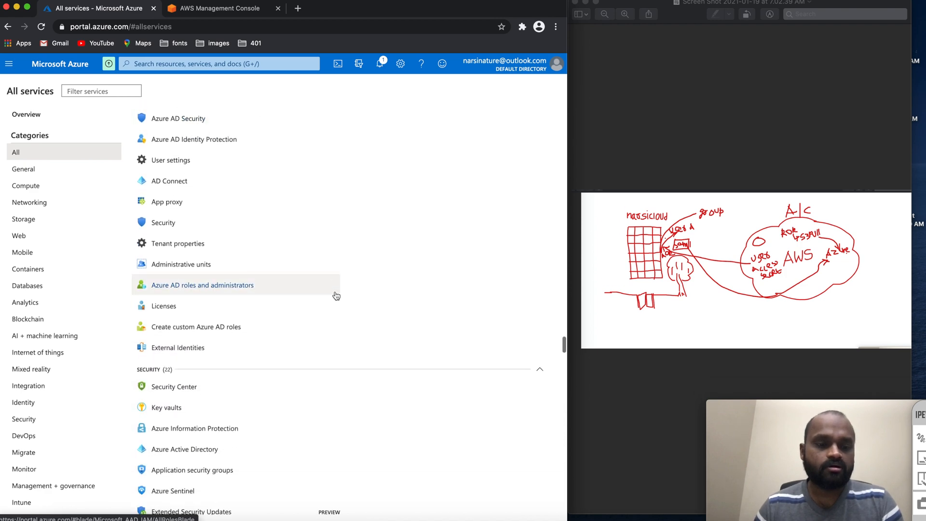
pyautogui.scroll(-10, 336, 295)
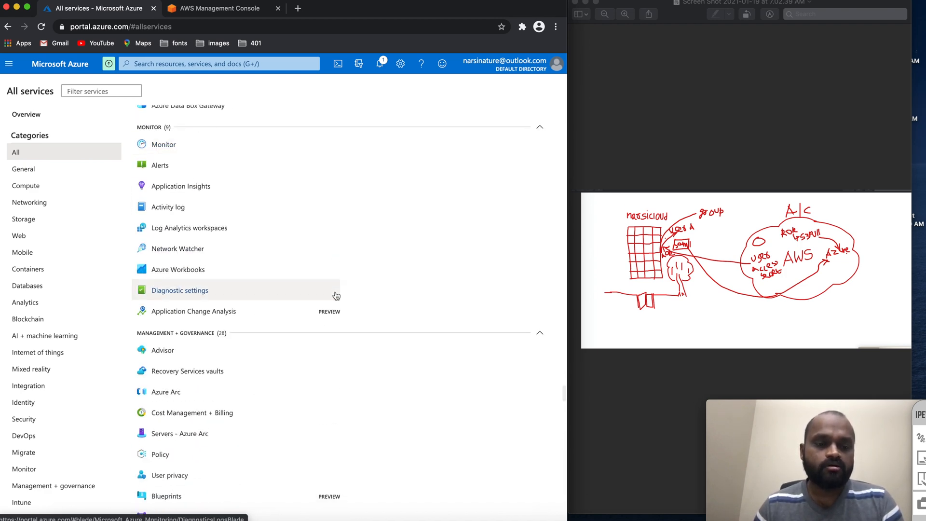
pyautogui.scroll(-8, 336, 296)
pyautogui.scroll(-6, 336, 295)
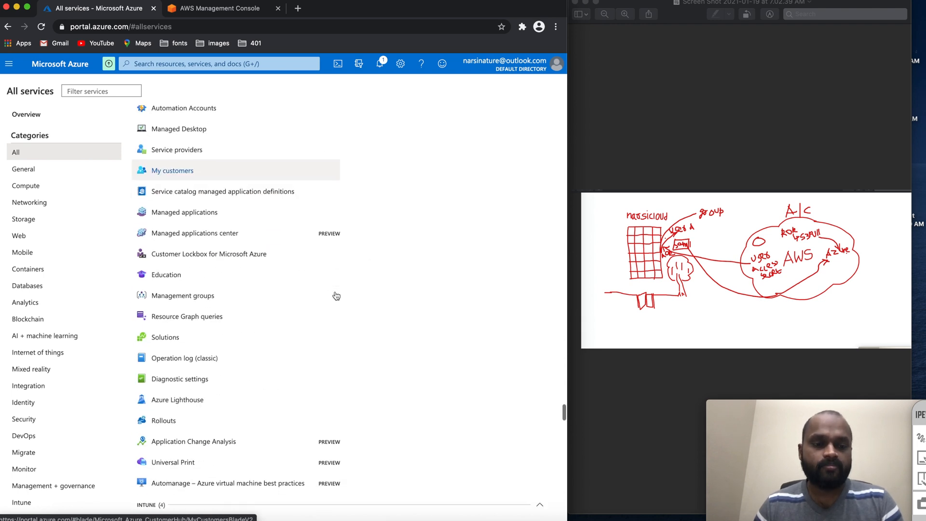
pyautogui.click(193, 64)
pyautogui.click(152, 174)
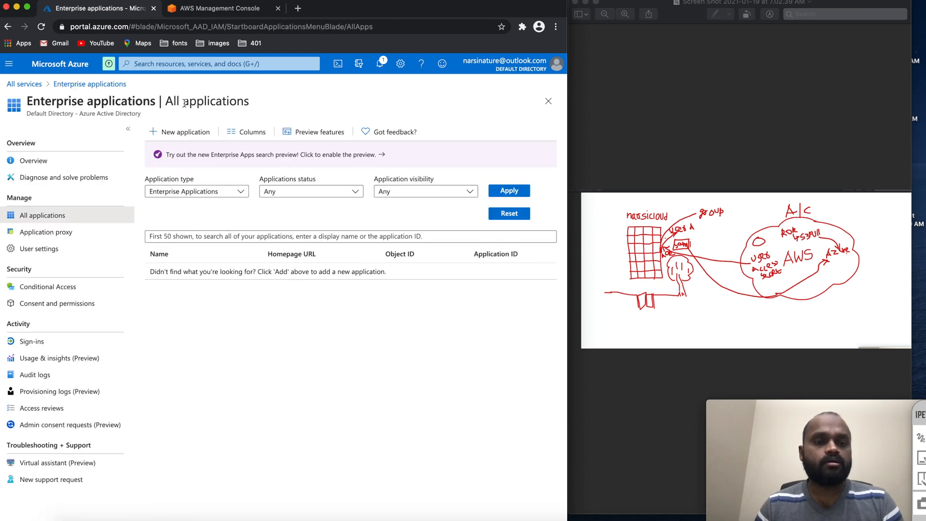
# Create a new enterprise application from the Amazon Web Services (AWS) gallery entry, named "AWS Azure App"
pyautogui.click(175, 131)
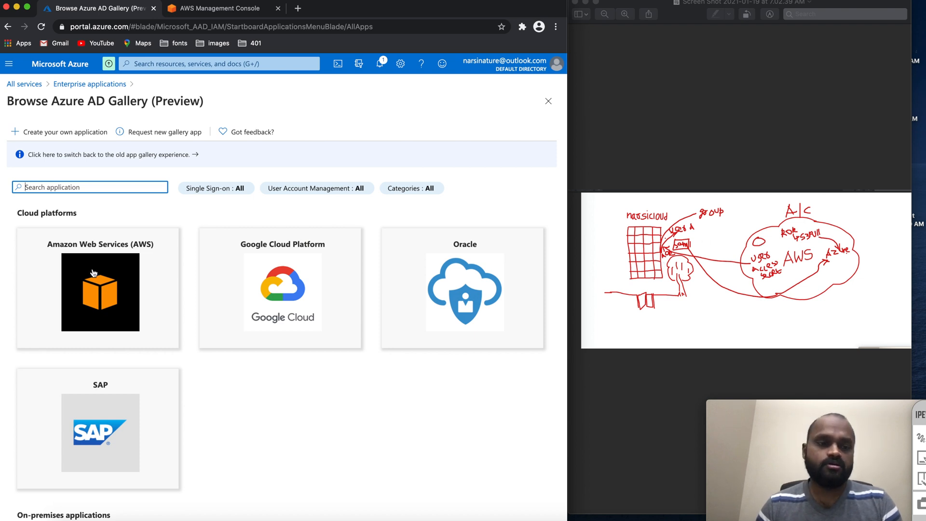
pyautogui.click(93, 272)
pyautogui.click(102, 209)
pyautogui.moveTo(438, 135); pyautogui.dragTo(341, 135)
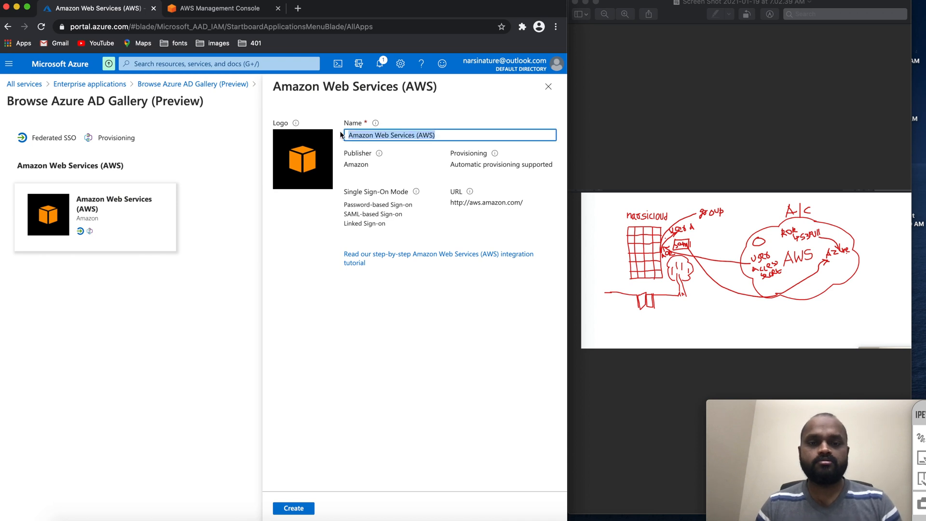
pyautogui.write('AWS Azure App')
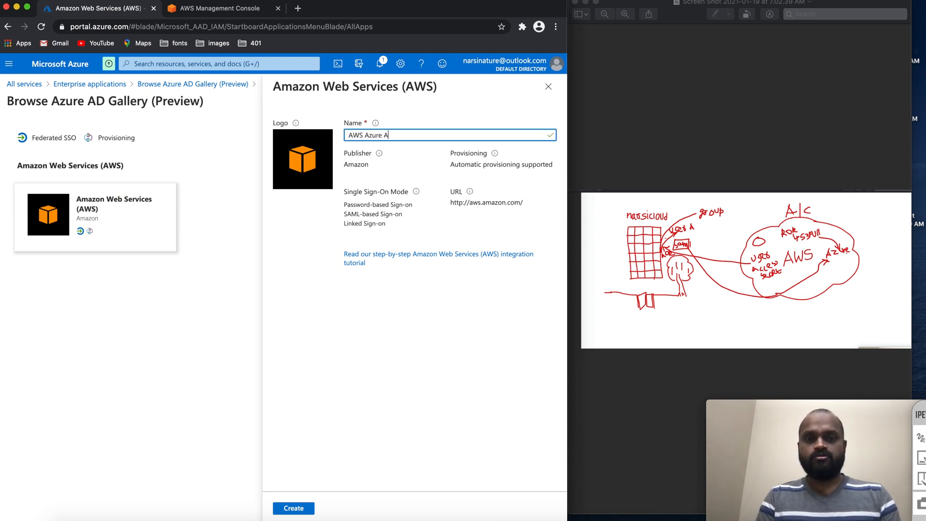
pyautogui.click(290, 509)
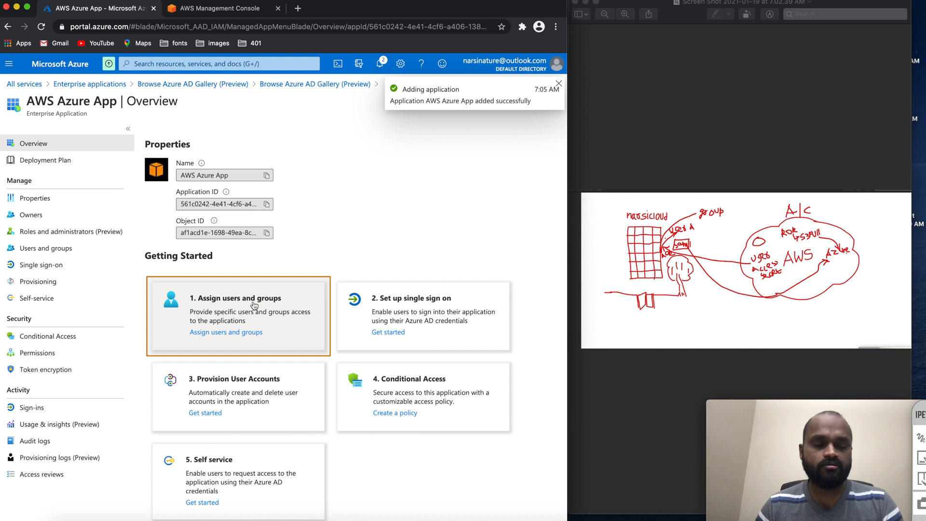
pyautogui.click(432, 322)
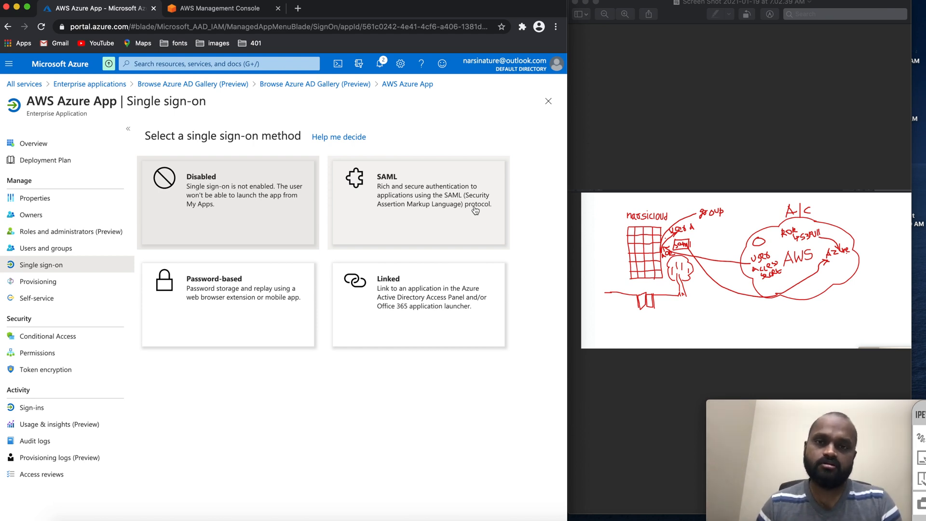
pyautogui.click(440, 201)
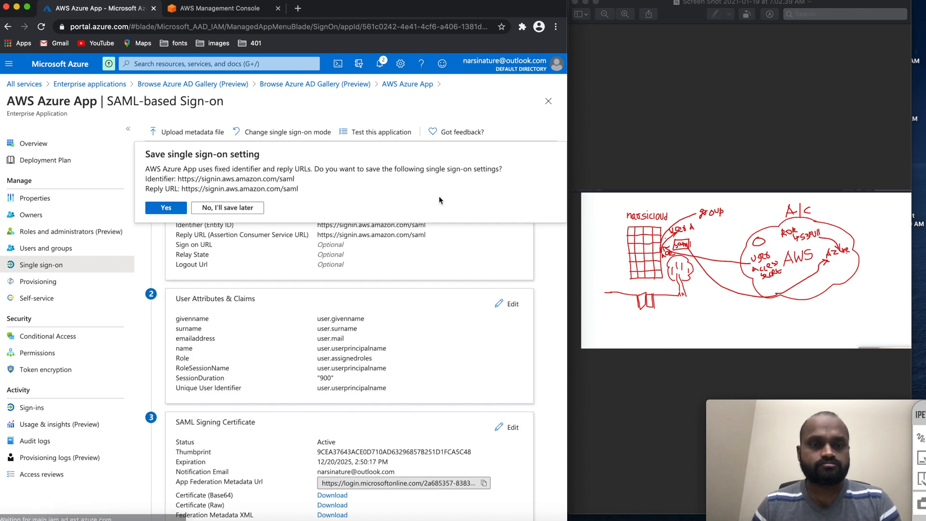
pyautogui.click(162, 211)
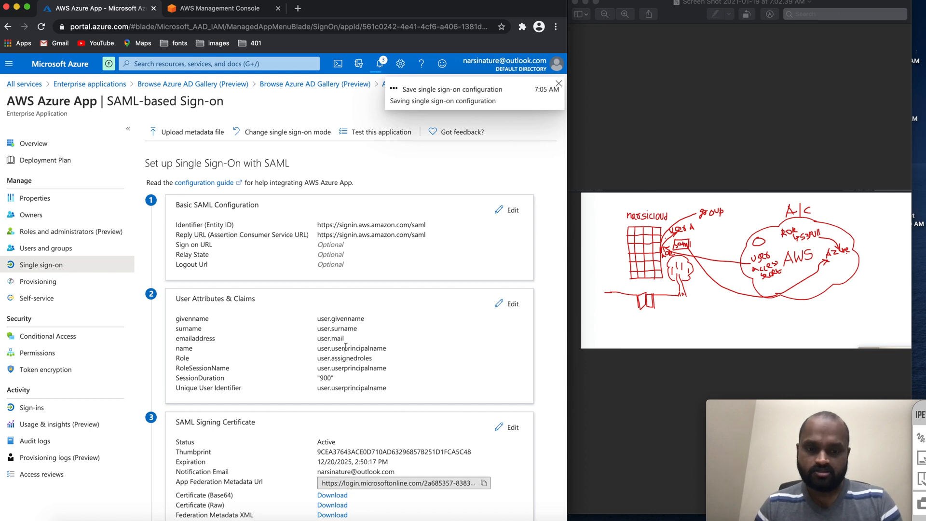
# Download the Federation Metadata XML of AWS Azure App from its SAML signing certificate settings
pyautogui.scroll(-5, 345, 347)
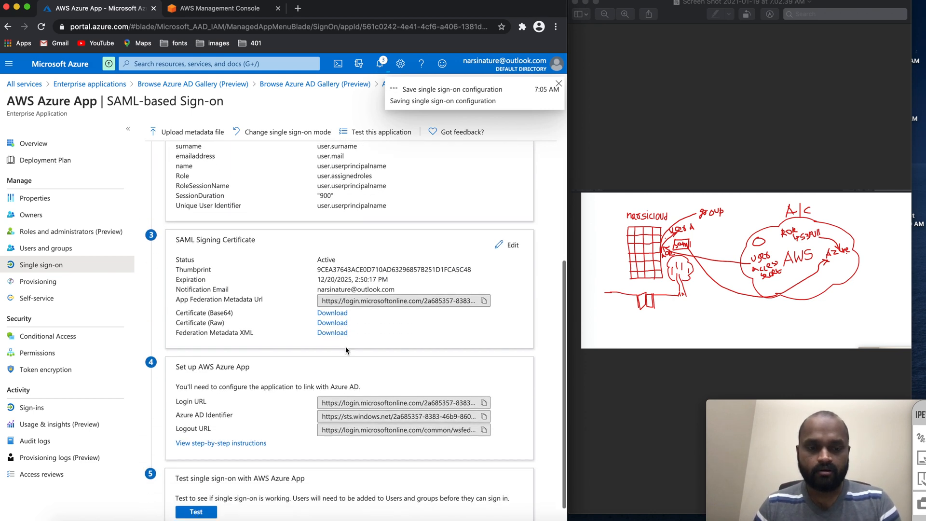
pyautogui.scroll(4, 243, 295)
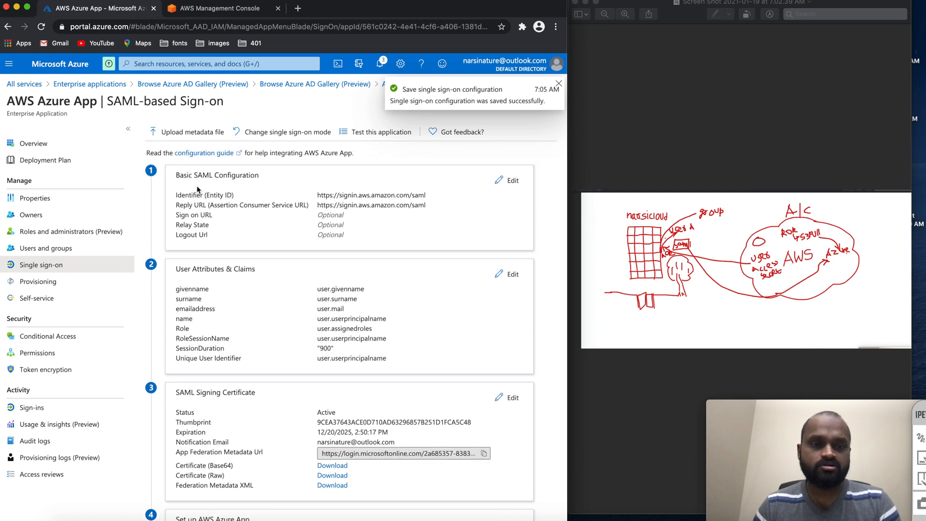
pyautogui.scroll(-4, 222, 295)
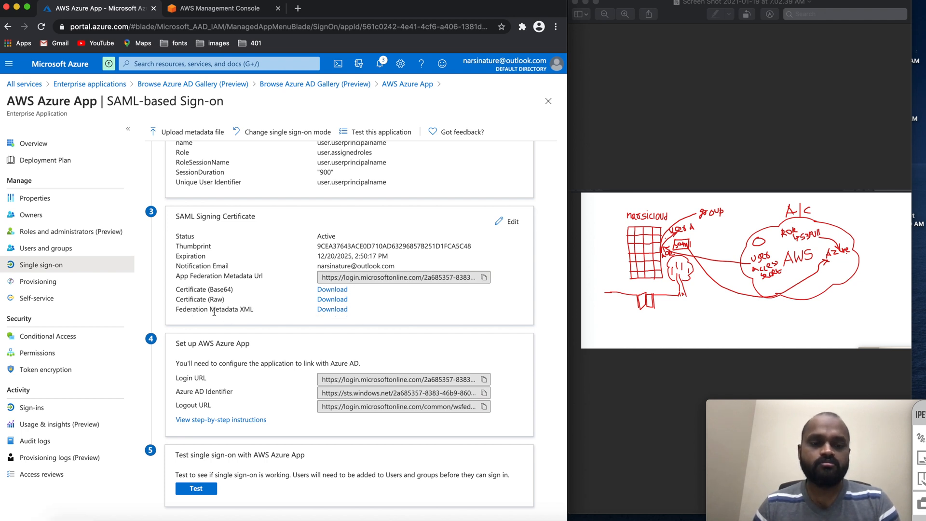
pyautogui.click(329, 310)
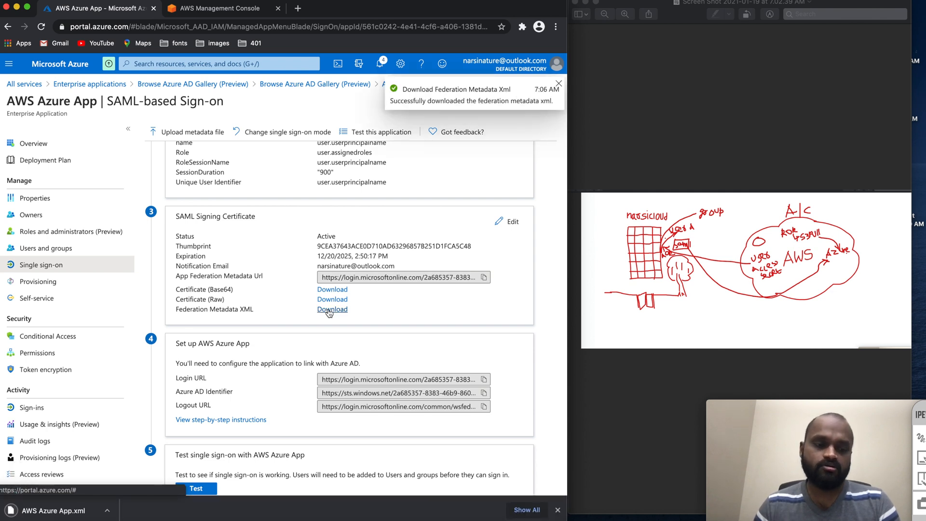
# Open the downloaded AWS Azure App.xml file to view its contents and close it again
pyautogui.click(54, 513)
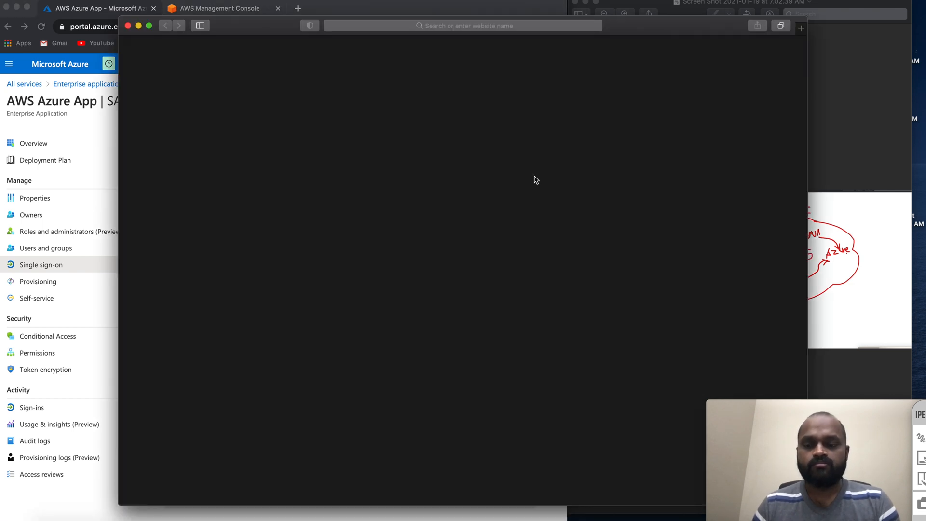
pyautogui.hscroll(-1, 434, 145)
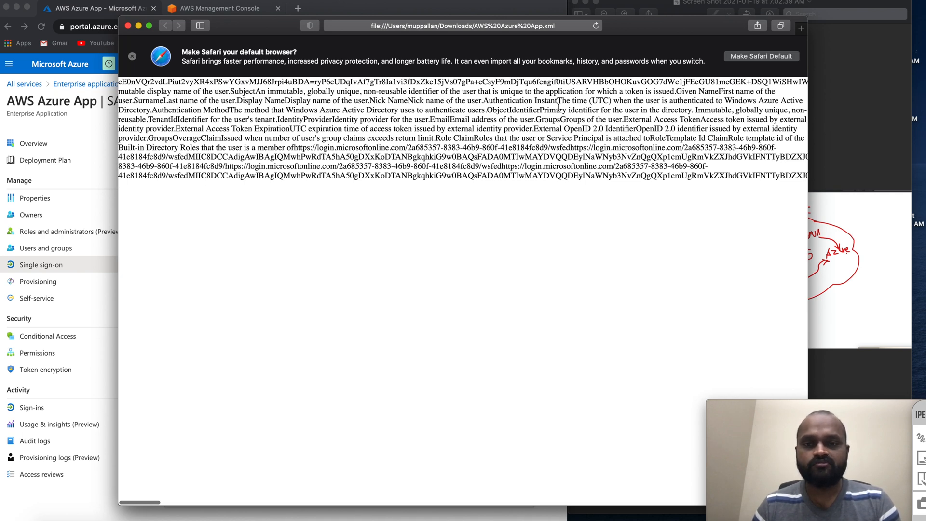
pyautogui.click(128, 26)
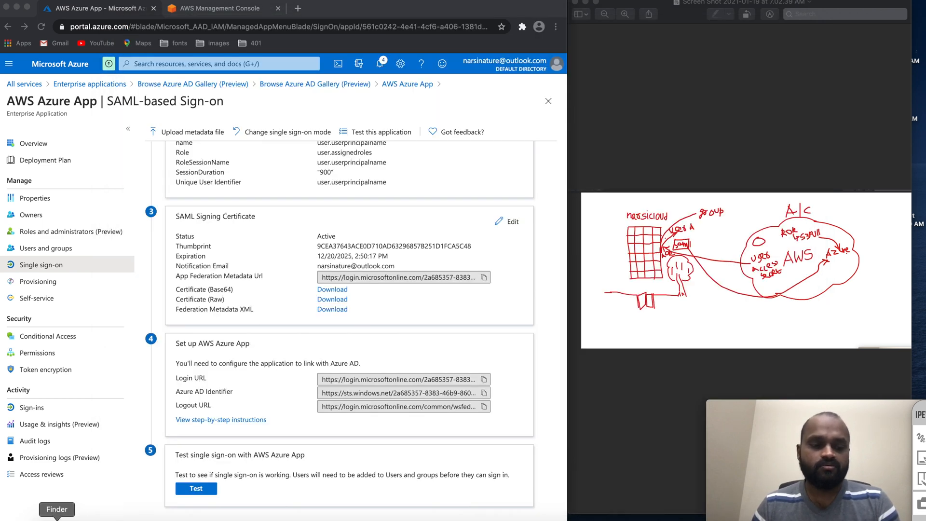
# Locate AWS Azure App.xml in Finder's Downloads folder, sorted by date added, and move the window over the diagram image
pyautogui.click(56, 516)
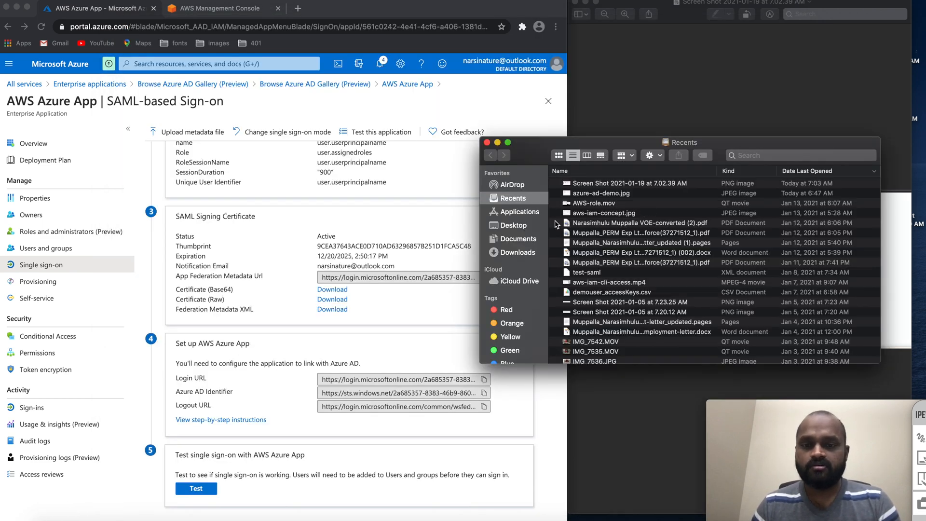
pyautogui.click(516, 253)
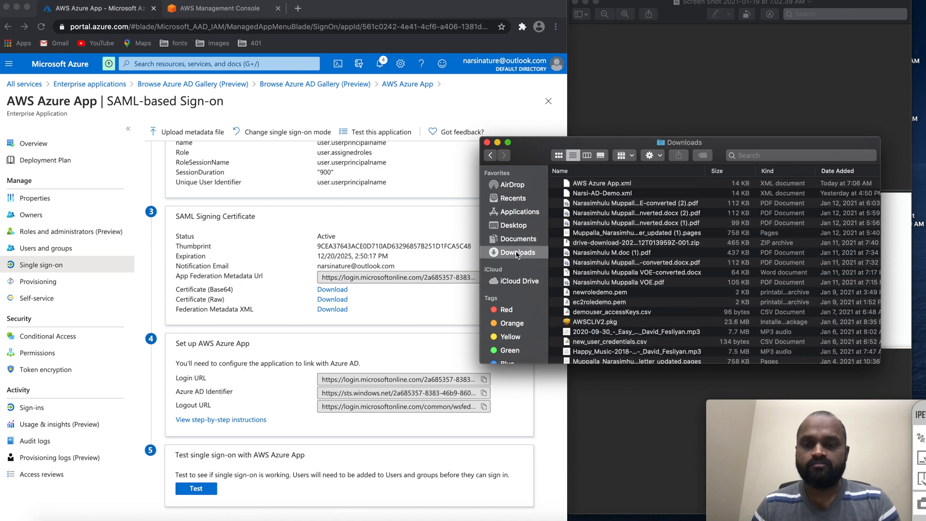
pyautogui.click(626, 169)
pyautogui.click(625, 169)
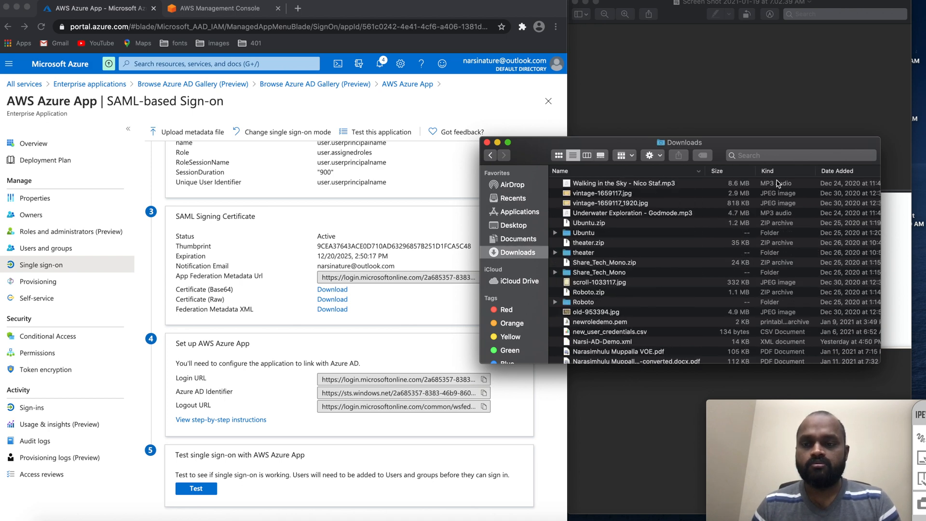
pyautogui.click(836, 171)
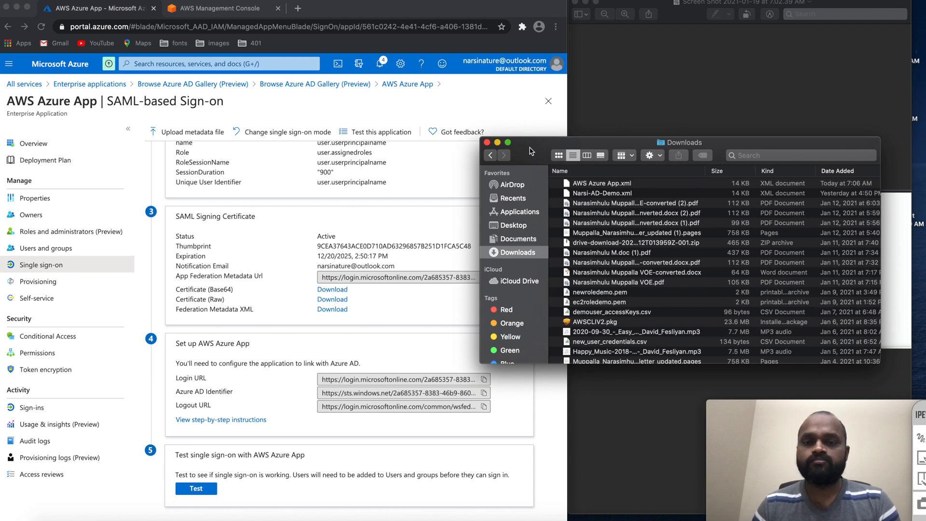
pyautogui.moveTo(529, 143); pyautogui.dragTo(622, 112)
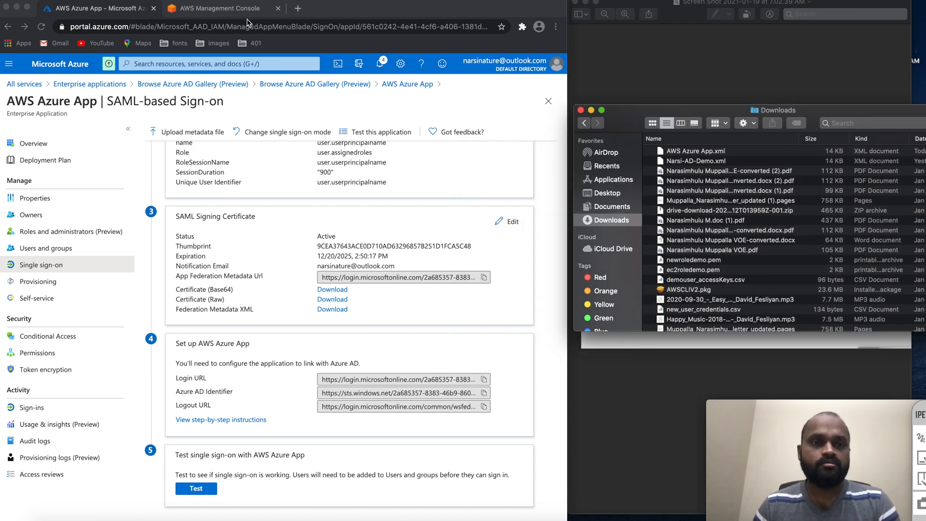
# Switch to the AWS Management Console in the browser and open the list of identity providers in IAM
pyautogui.click(214, 6)
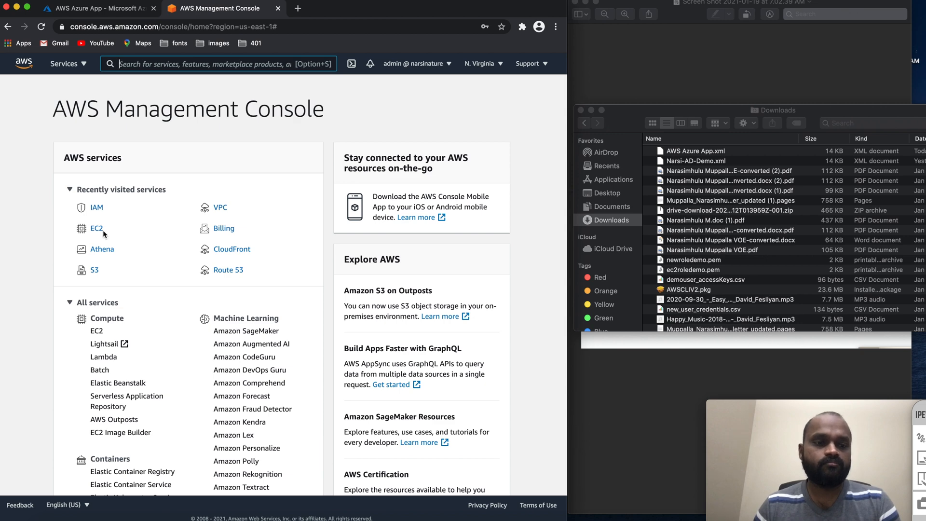
pyautogui.click(97, 210)
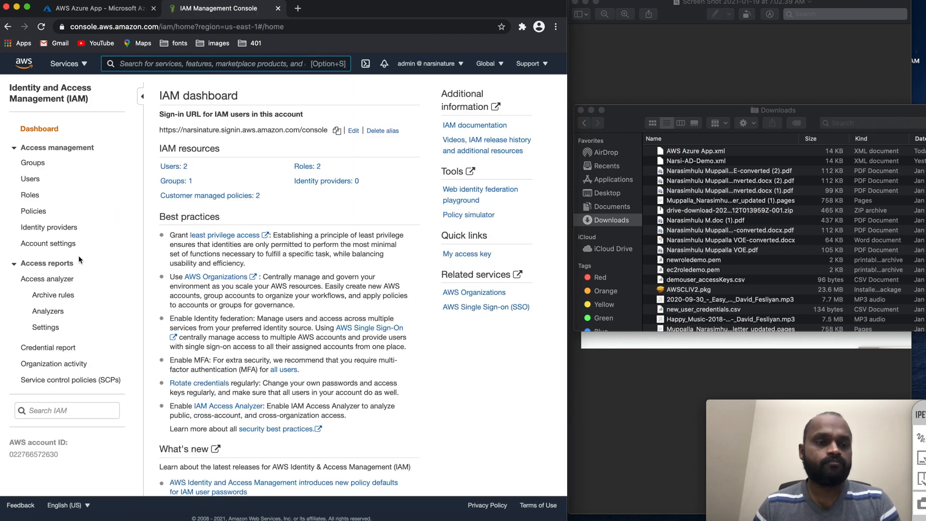
pyautogui.click(33, 229)
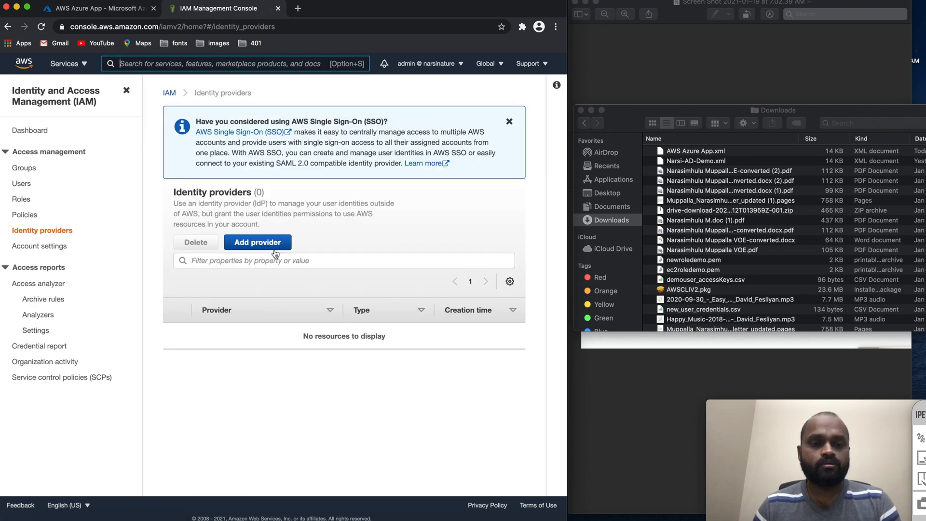
# Add a SAML identity provider named "Azure" with AWS Azure App.xml as its metadata document, and put the Finder window away
pyautogui.click(269, 244)
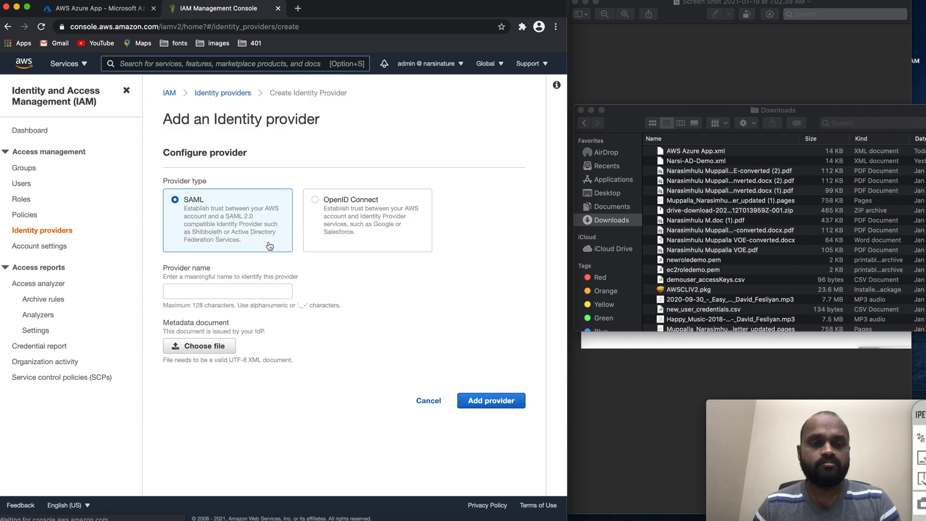
pyautogui.click(211, 294)
pyautogui.write('Azure')
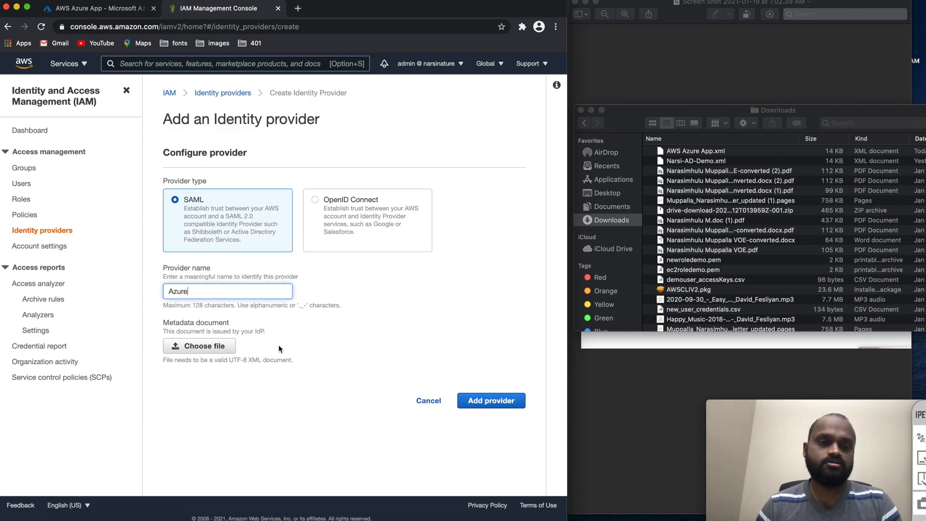
pyautogui.click(218, 354)
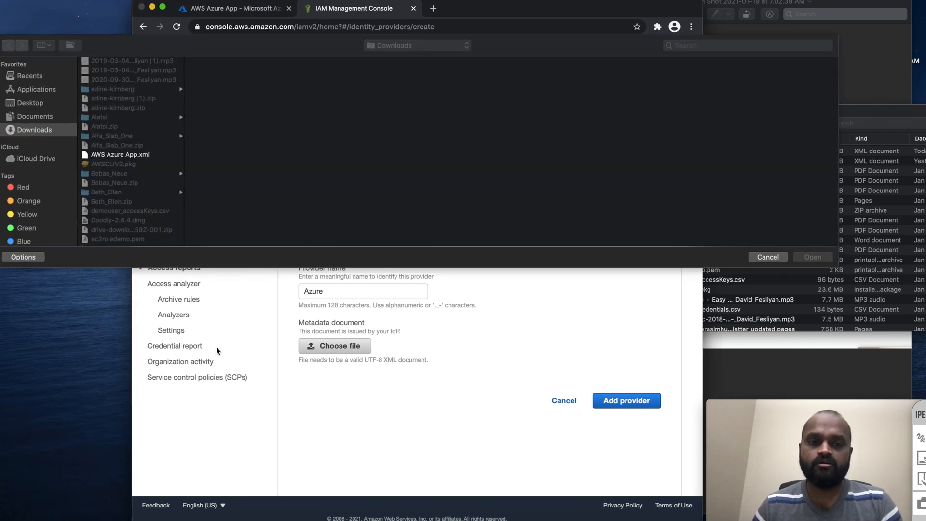
pyautogui.scroll(-1, 144, 140)
pyautogui.click(138, 150)
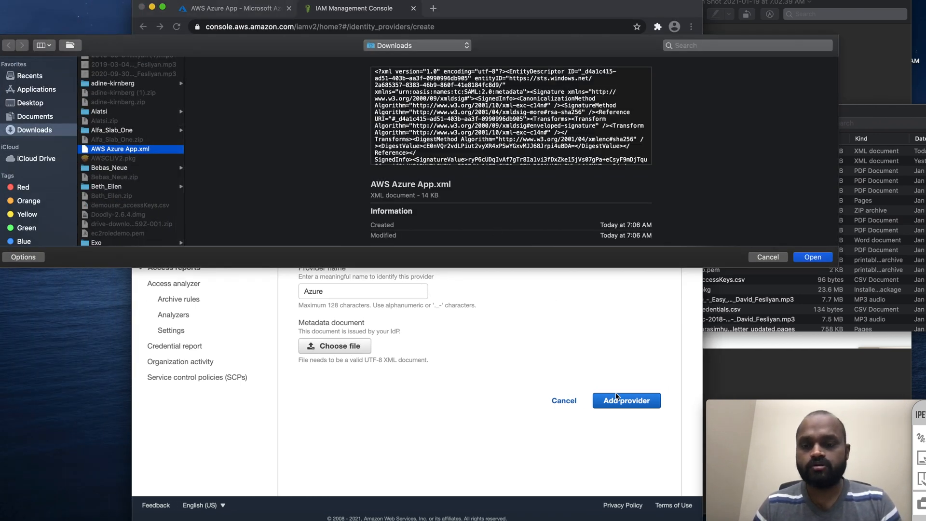
pyautogui.click(815, 258)
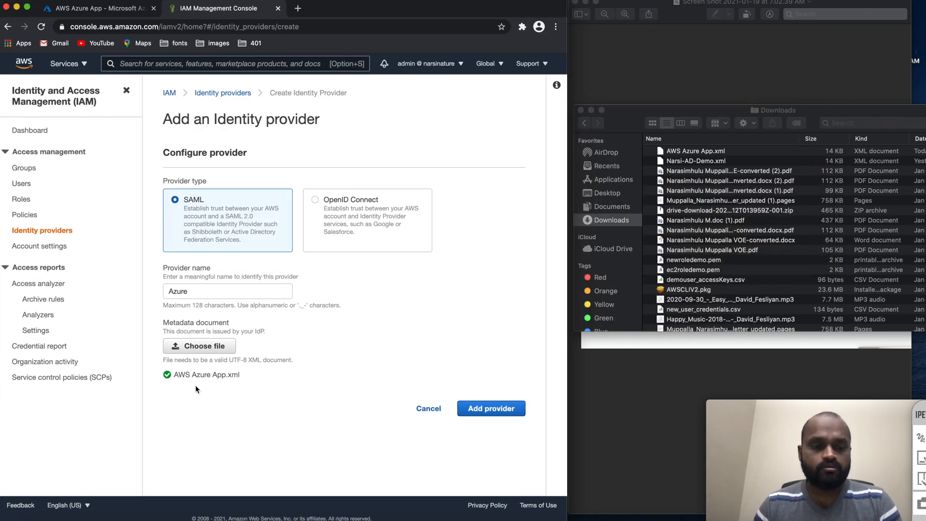
pyautogui.click(478, 410)
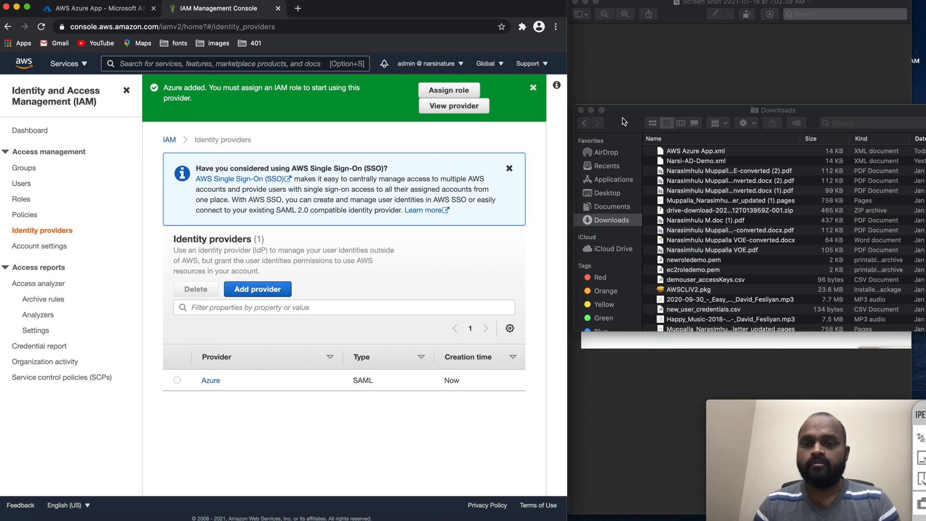
pyautogui.click(592, 113)
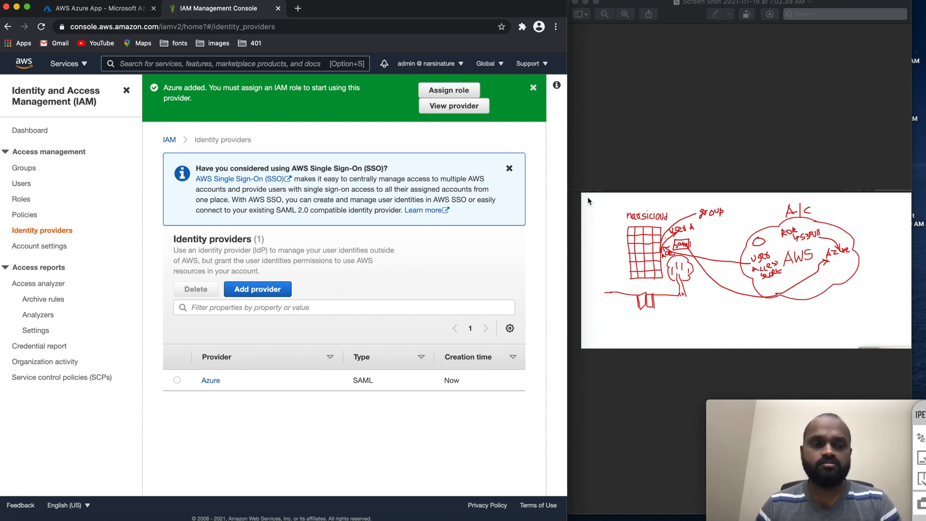
# Begin a new IAM role for SAML 2.0 federation with the Azure provider, allowing programmatic and AWS Management Console access
pyautogui.click(22, 201)
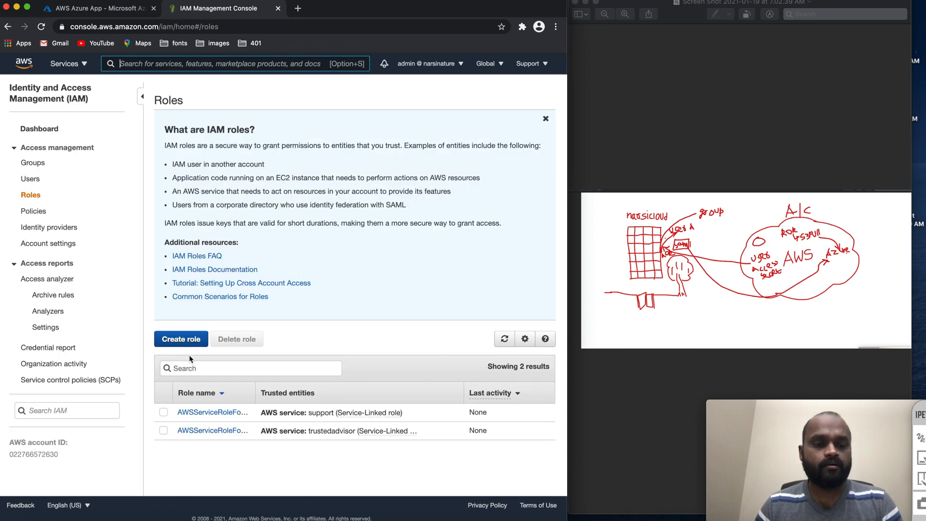
pyautogui.click(188, 340)
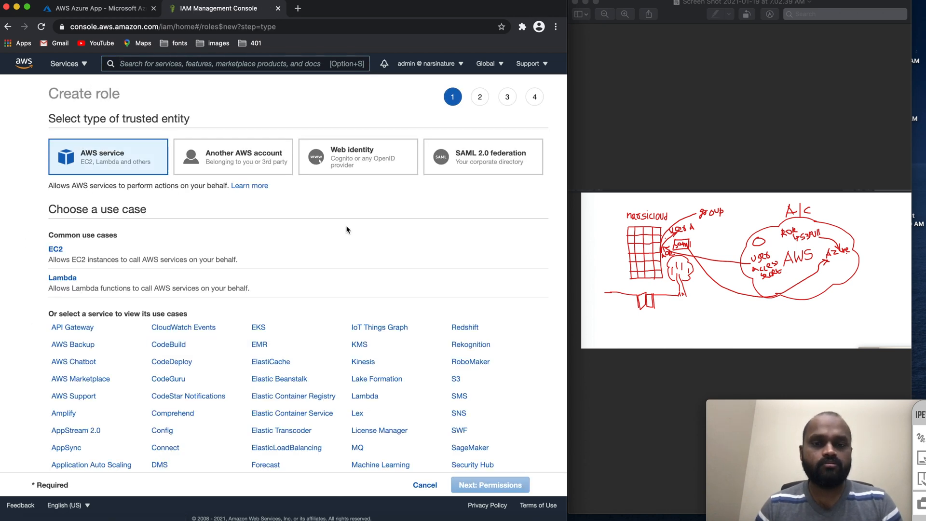
pyautogui.click(487, 166)
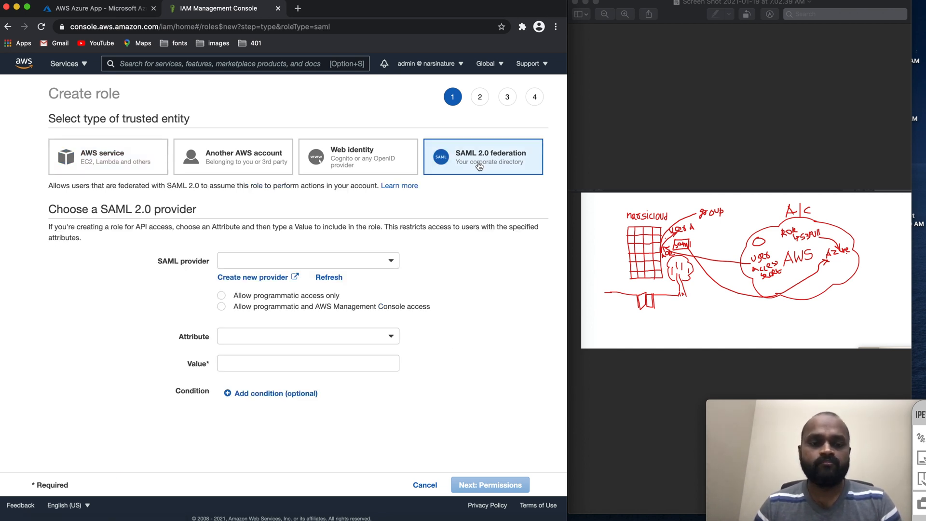
pyautogui.click(347, 260)
pyautogui.click(291, 275)
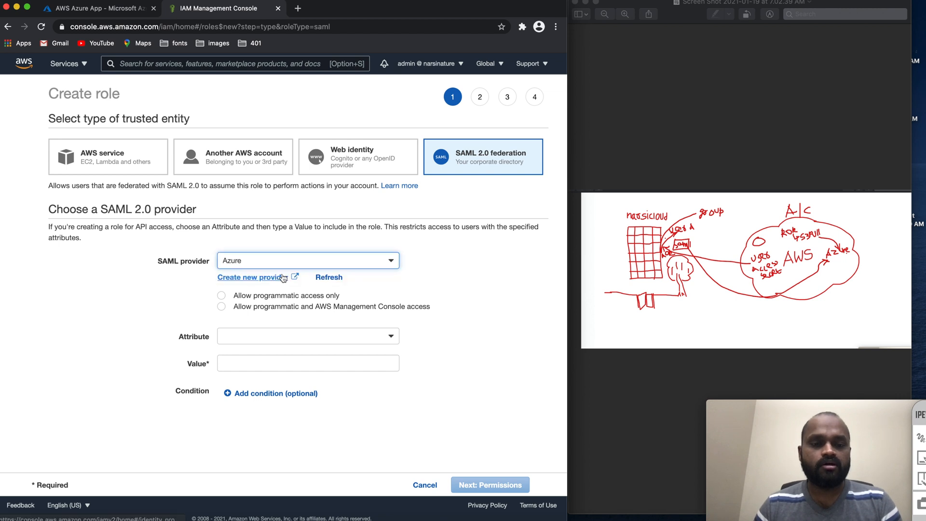
pyautogui.click(222, 308)
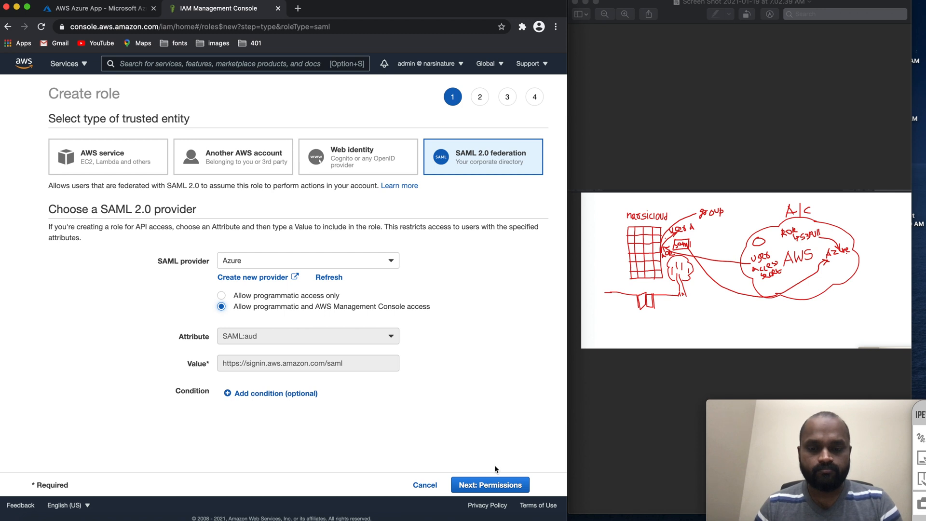
pyautogui.click(495, 485)
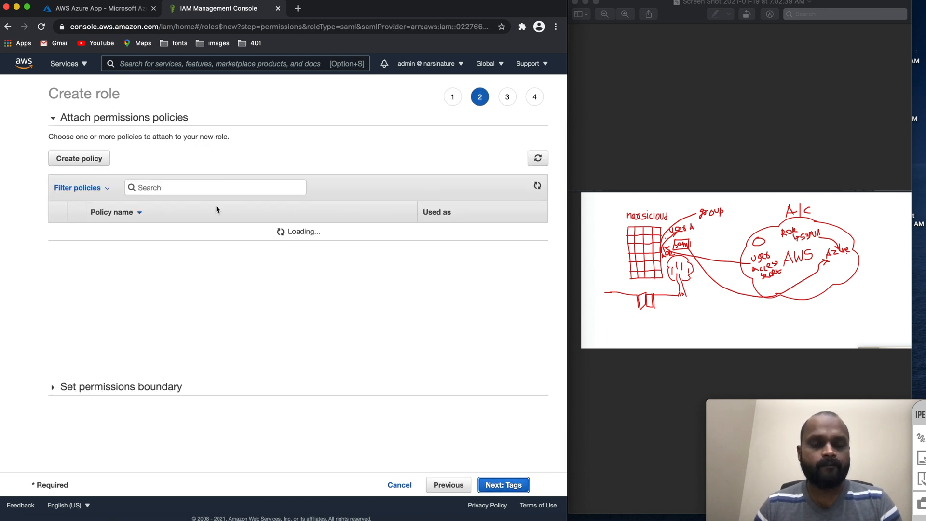
# Attach the AmazonS3FullAccess policy to the new role and proceed to the review without adding tags
pyautogui.click(196, 192)
pyautogui.write('s3fu')
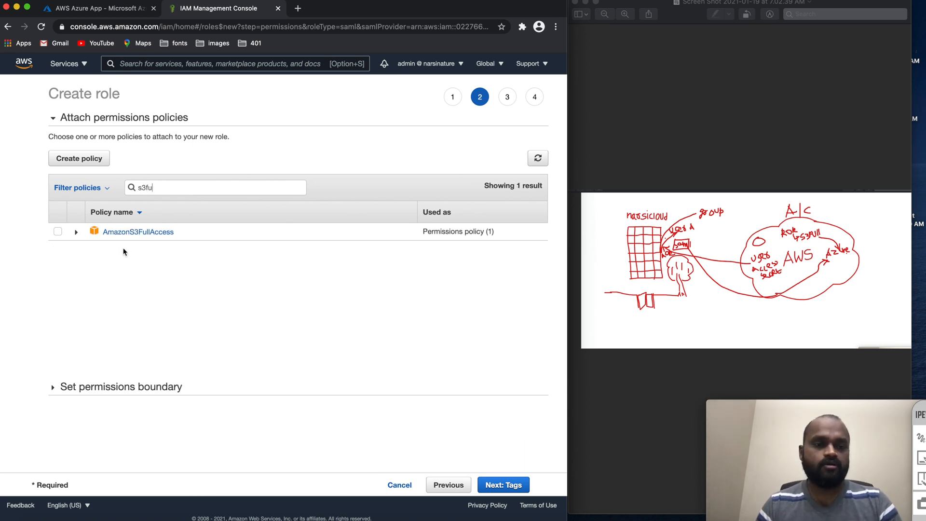
pyautogui.click(58, 231)
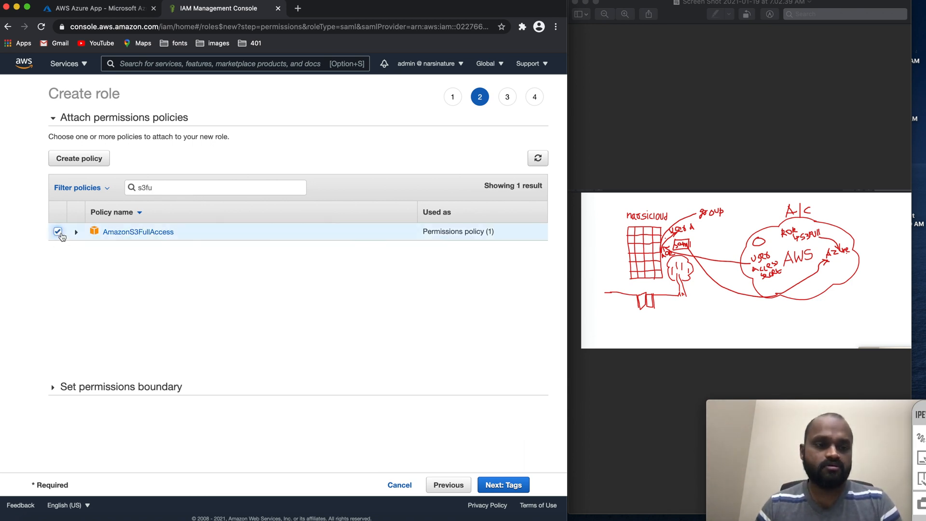
pyautogui.click(487, 484)
pyautogui.click(499, 485)
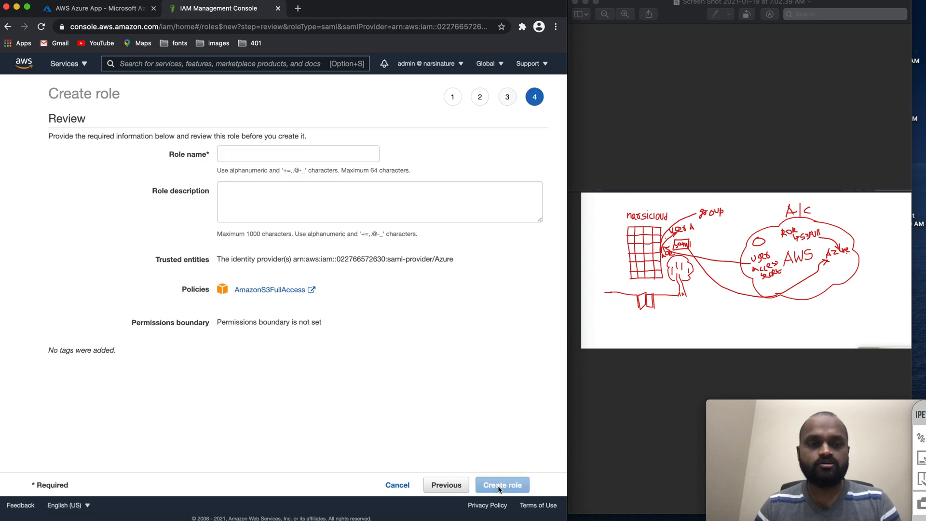
# Name the role "s3accessrole" and create it
pyautogui.click(338, 155)
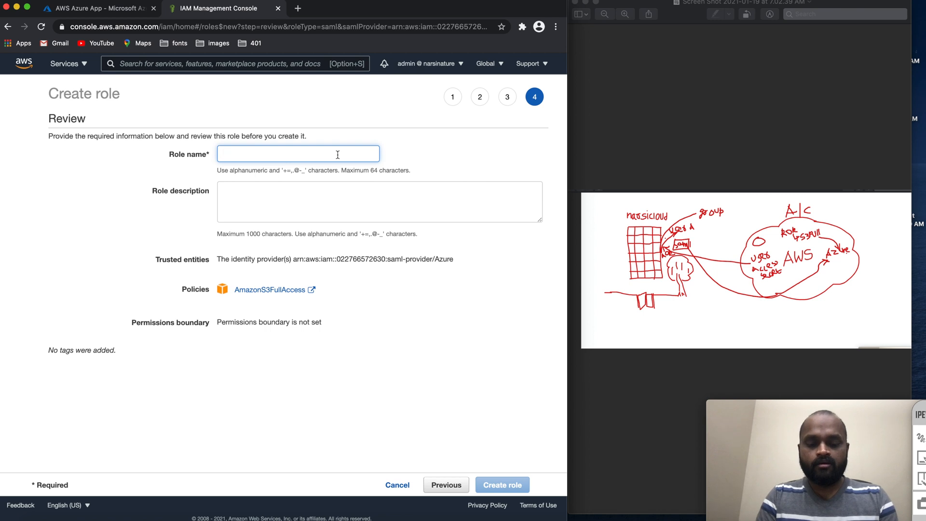
pyautogui.write('s3accessrole')
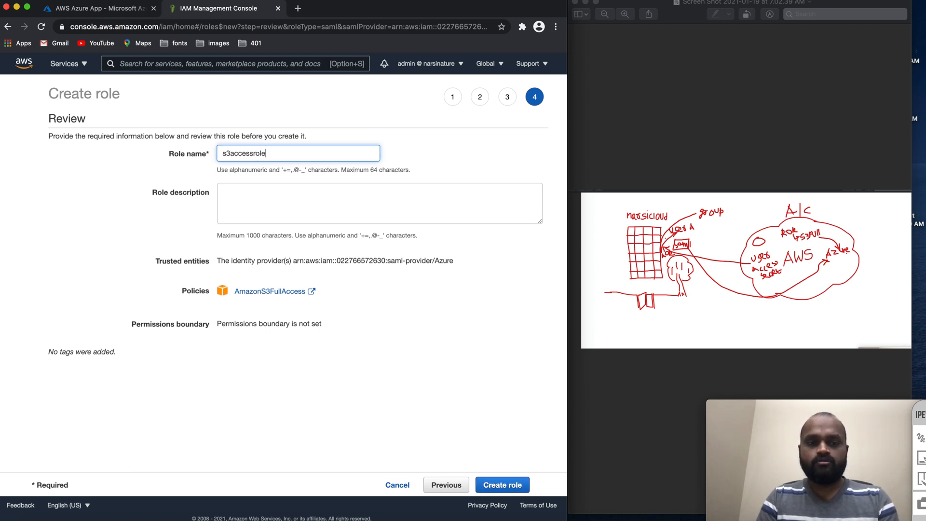
pyautogui.click(514, 488)
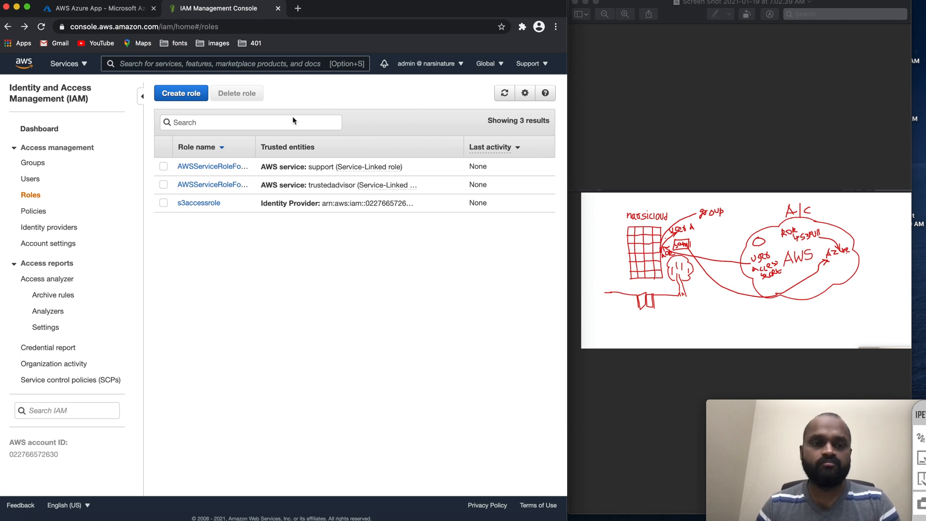
# Begin a new IAM user named "aduseraccess" with programmatic access and proceed to its permissions
pyautogui.click(30, 178)
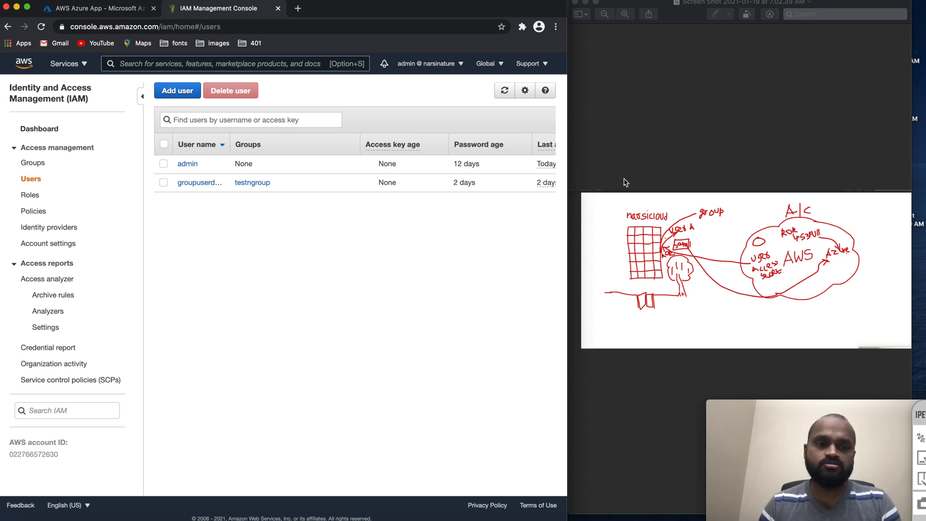
pyautogui.click(179, 91)
pyautogui.click(224, 173)
pyautogui.write('aduseraccess')
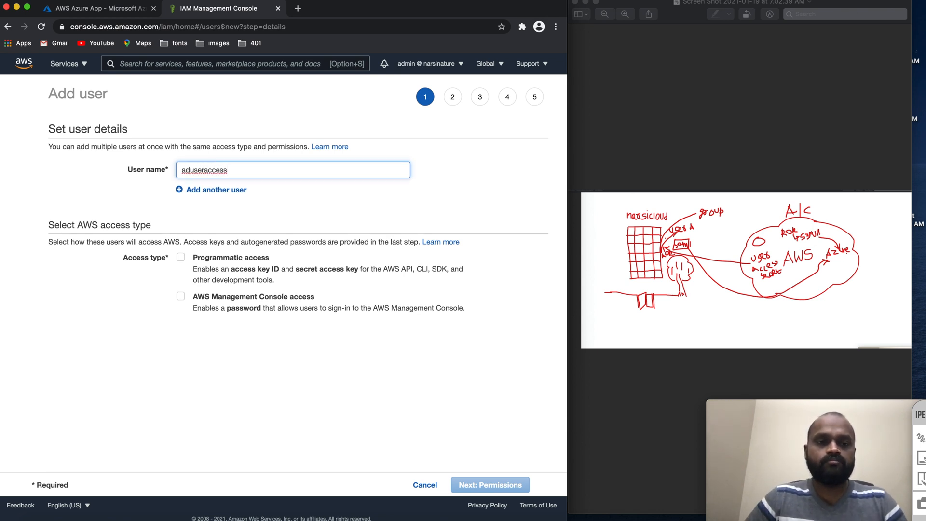
pyautogui.click(181, 258)
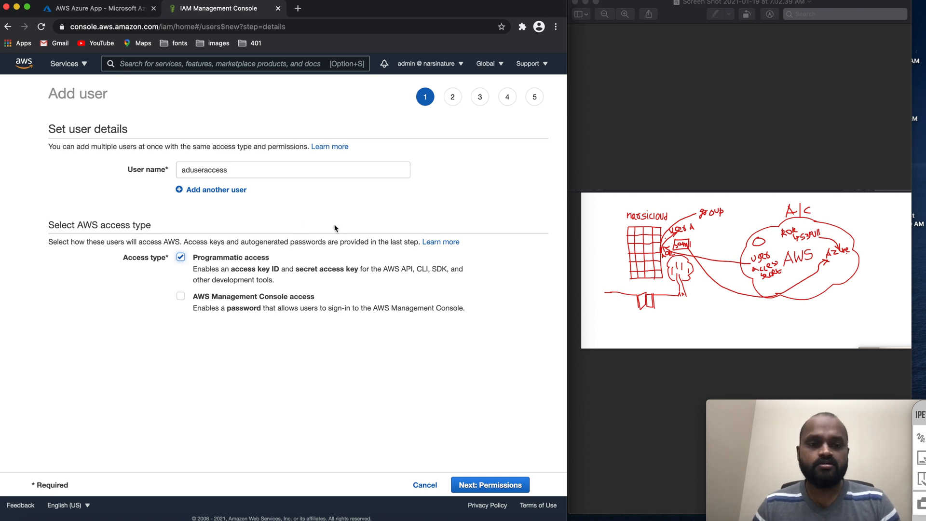
pyautogui.click(481, 487)
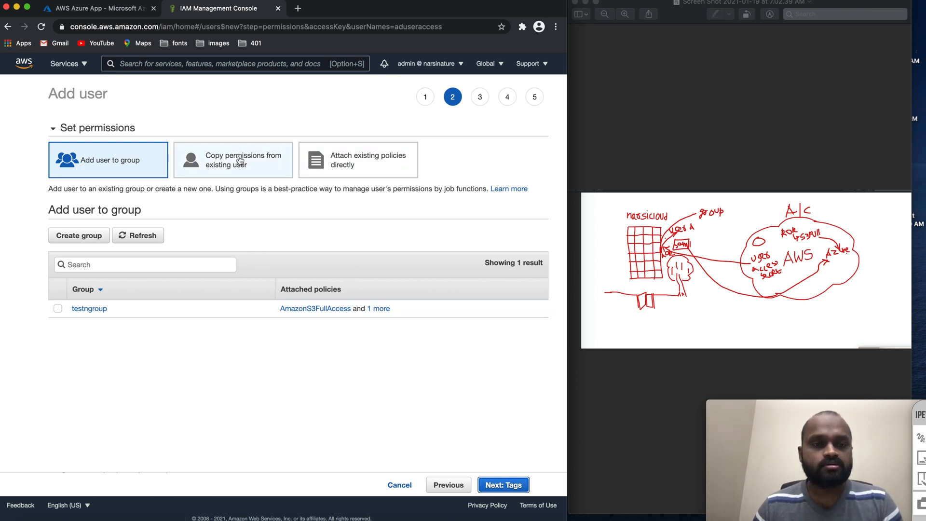
# Choose to attach existing policies directly to the user, and start a new custom policy for the IAM service
pyautogui.click(99, 264)
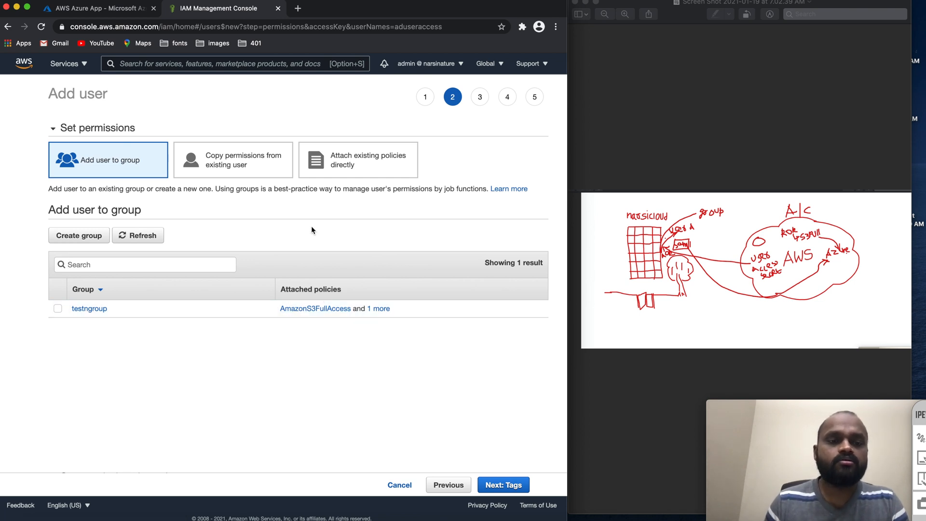
pyautogui.click(247, 165)
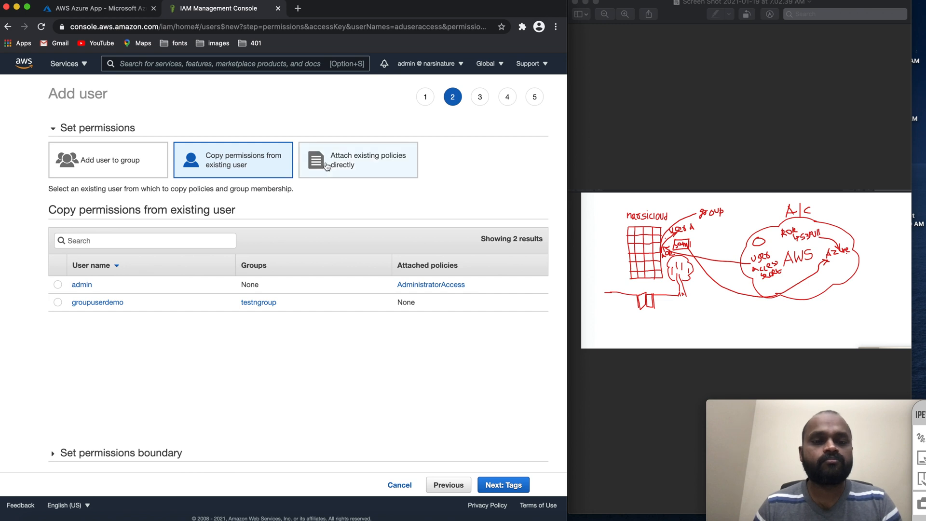
pyautogui.click(326, 167)
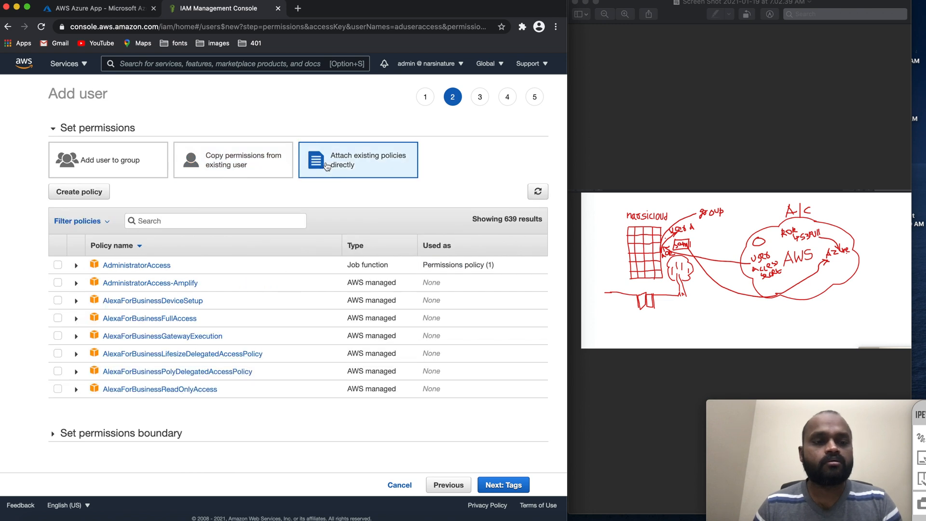
pyautogui.click(87, 195)
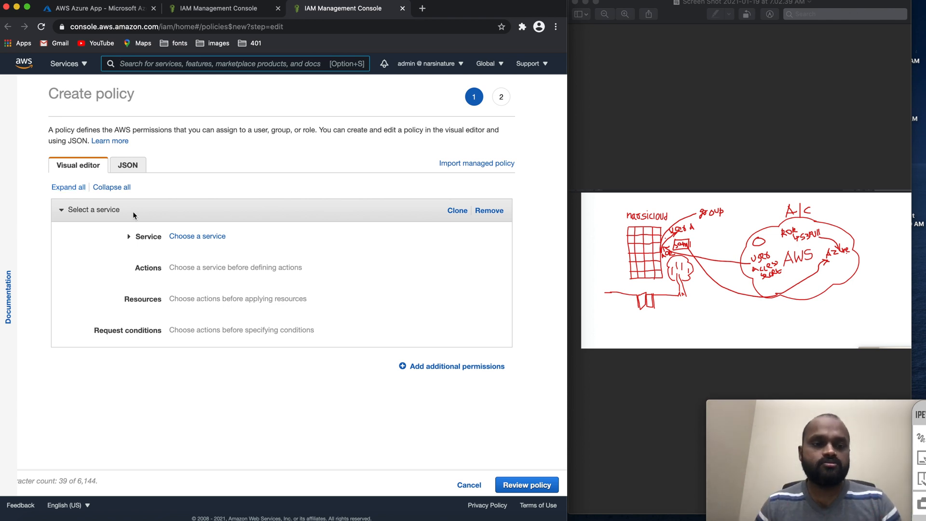
pyautogui.click(133, 237)
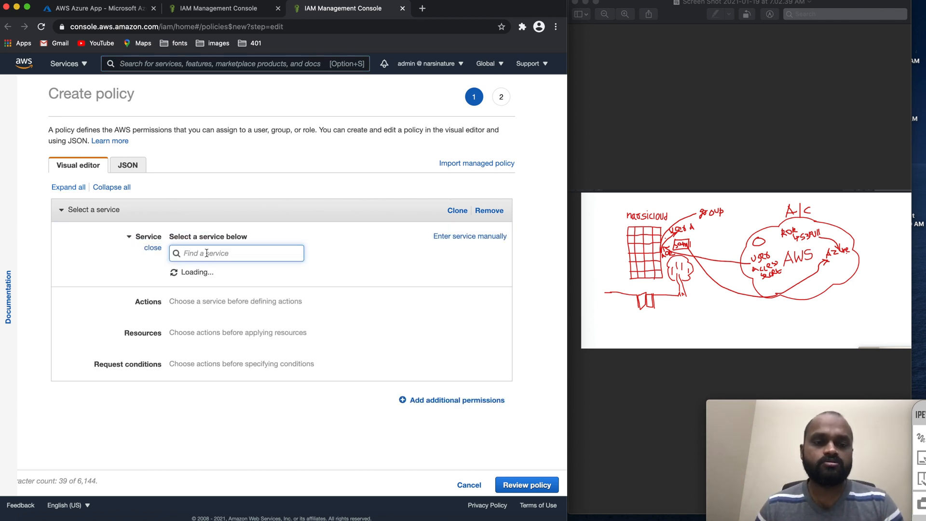
pyautogui.write('IAM')
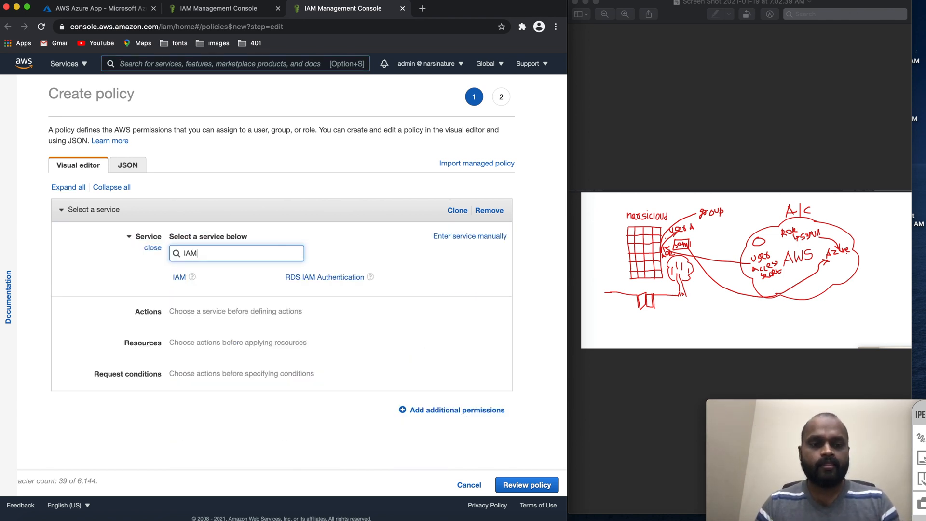
pyautogui.click(179, 279)
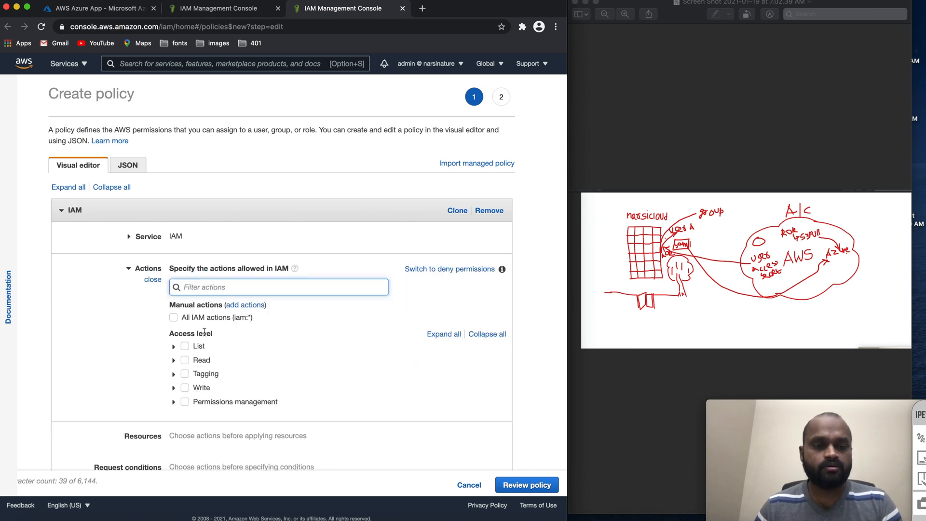
# Allow all List actions on all resources in the IAM policy and proceed to its review
pyautogui.click(185, 346)
pyautogui.scroll(-2, 305, 343)
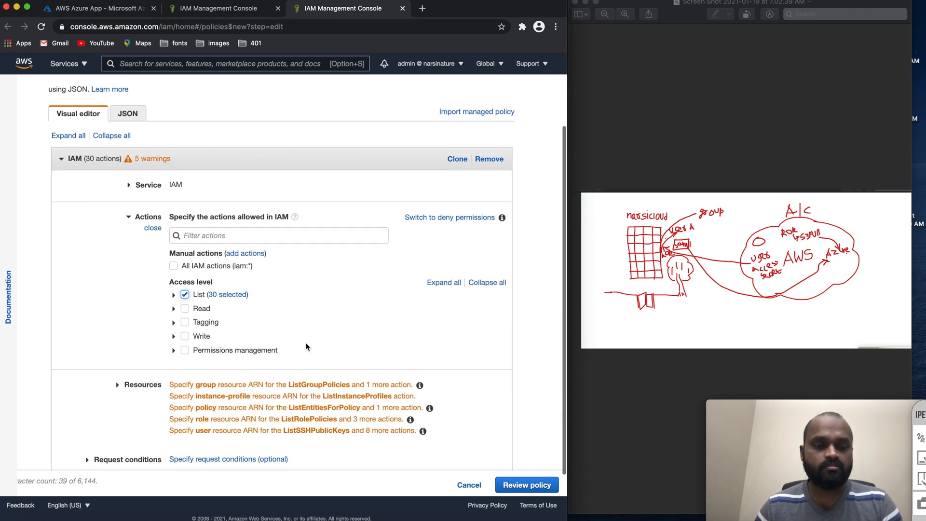
pyautogui.scroll(-2, 306, 346)
pyautogui.click(117, 355)
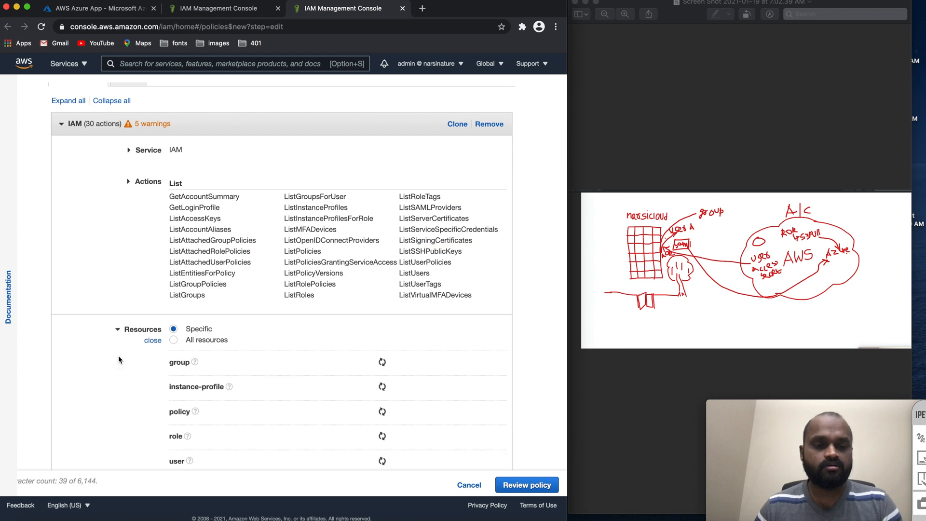
pyautogui.click(174, 340)
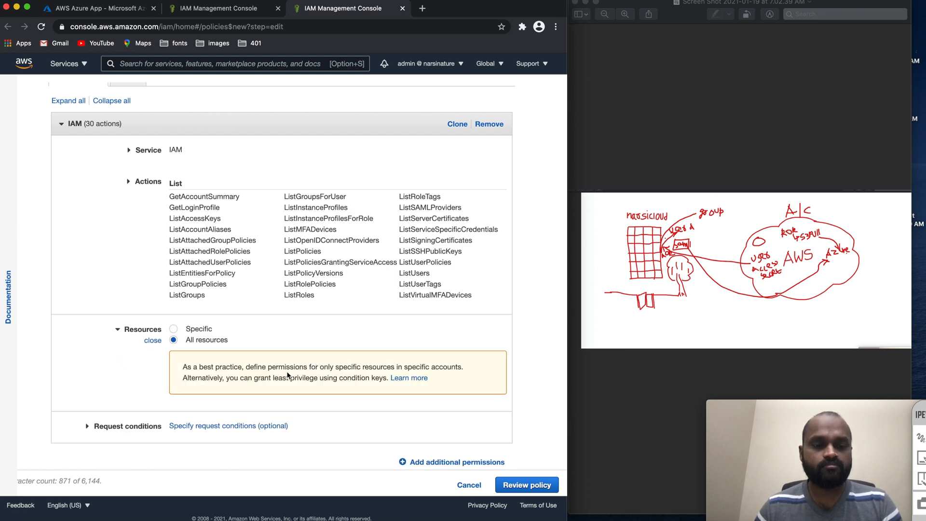
pyautogui.click(153, 340)
pyautogui.click(515, 481)
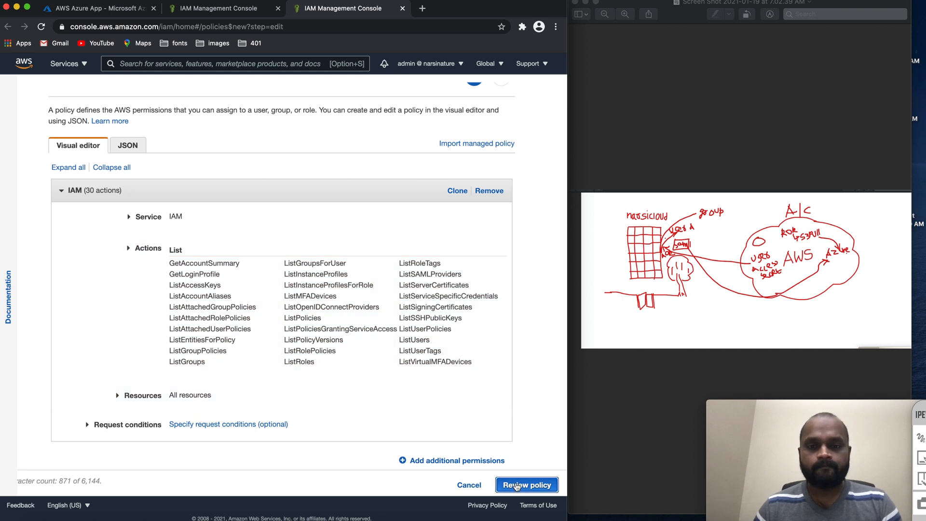
# Name the policy "justlistroles" and create it
pyautogui.scroll(1, 465, 349)
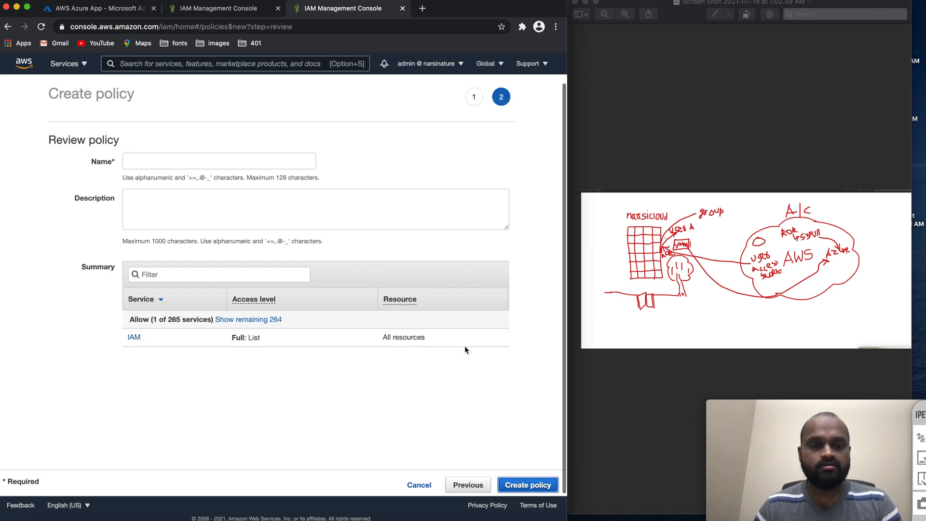
pyautogui.click(240, 162)
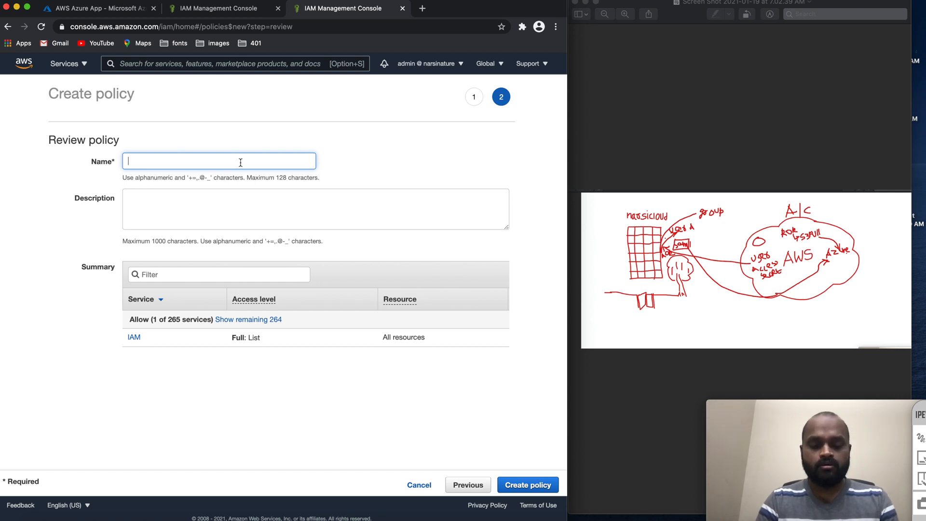
pyautogui.write('justlistroles')
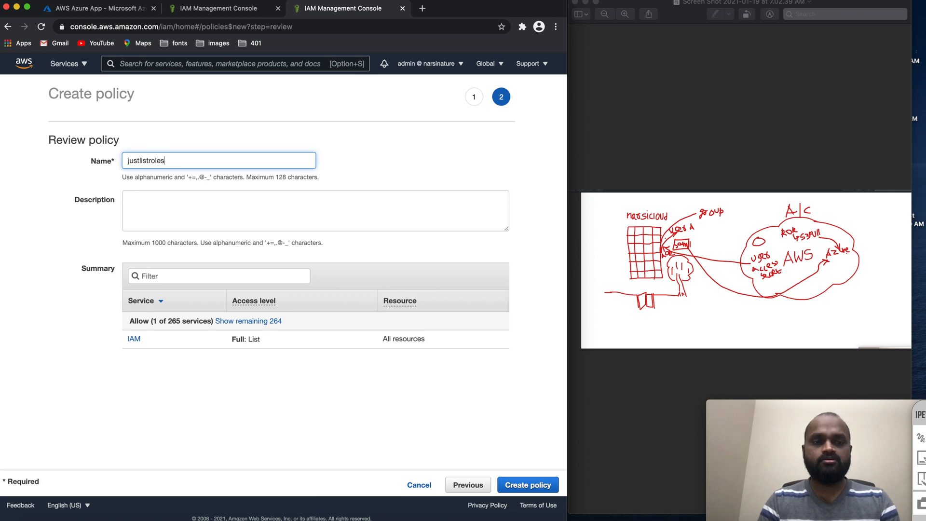
pyautogui.click(529, 484)
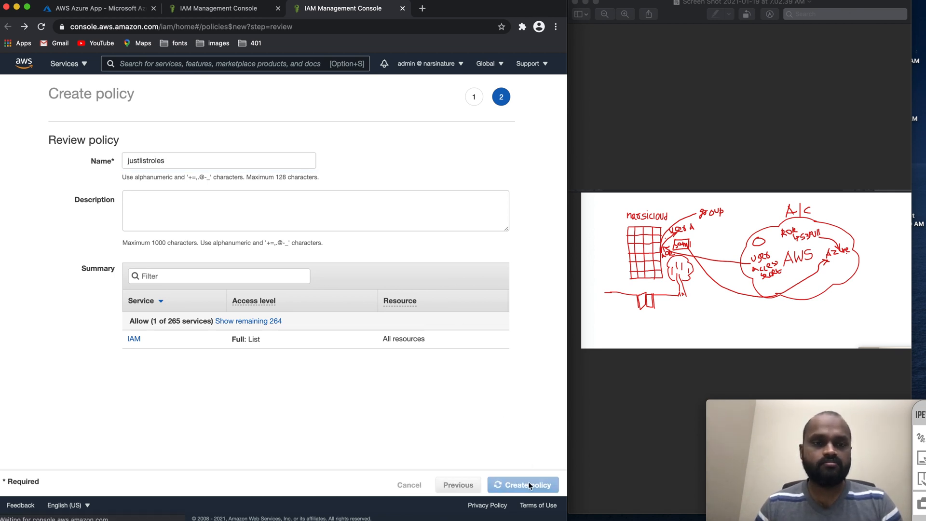
# Refresh the user's policy list, attach the justlistroles policy, and create the user without adding tags
pyautogui.click(215, 10)
pyautogui.click(537, 191)
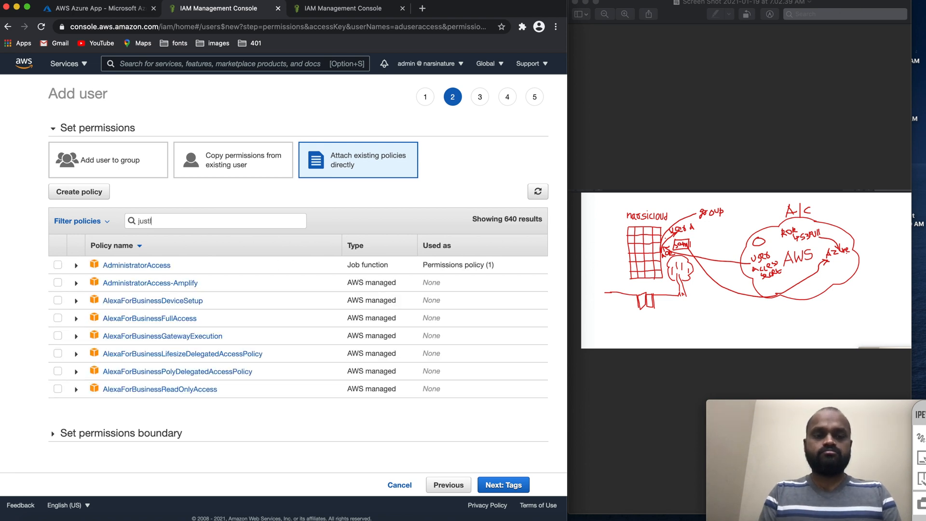
pyautogui.click(57, 265)
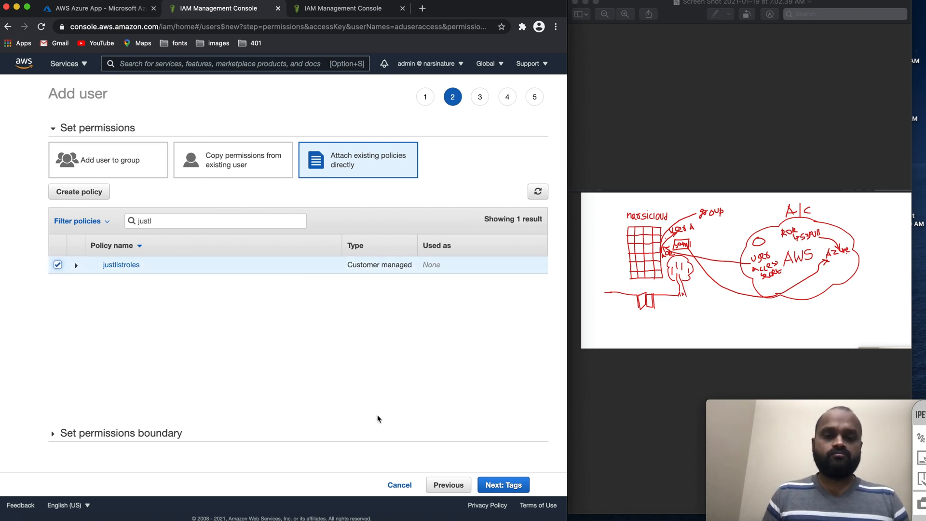
pyautogui.click(495, 486)
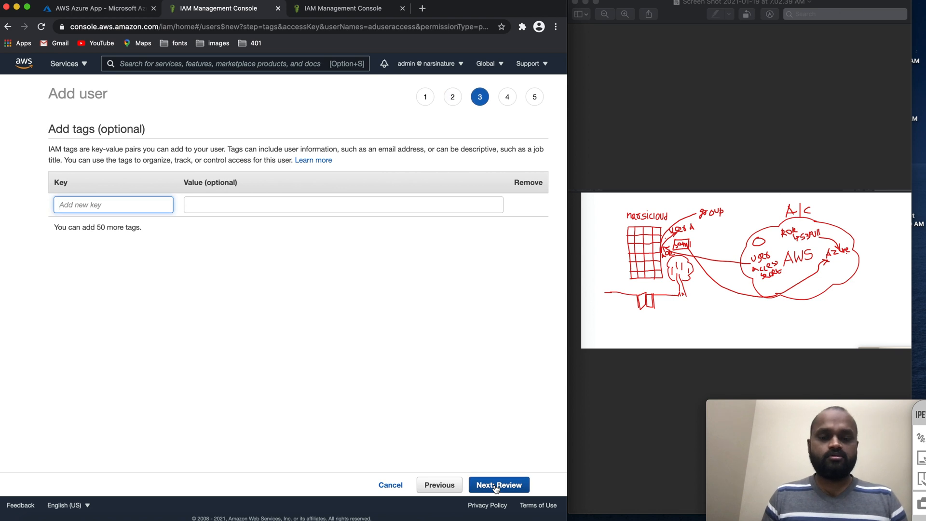
pyautogui.click(500, 485)
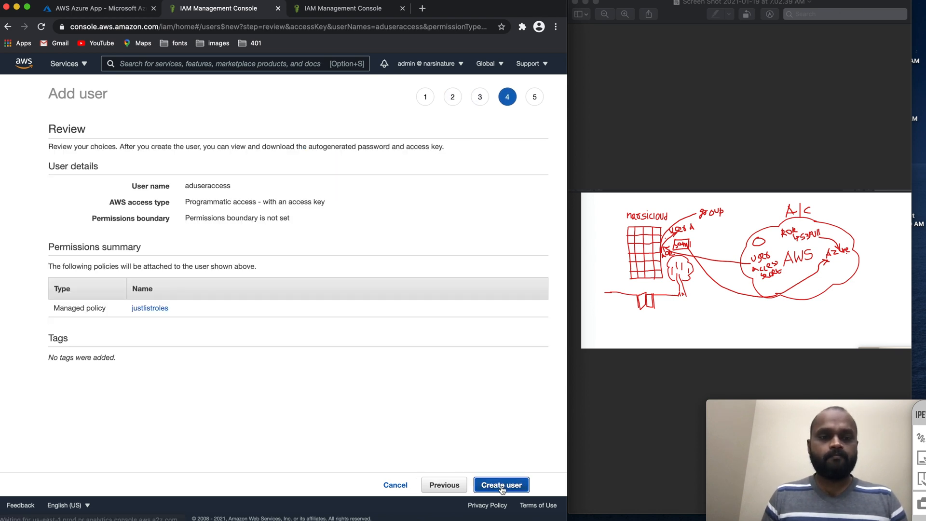
pyautogui.click(502, 487)
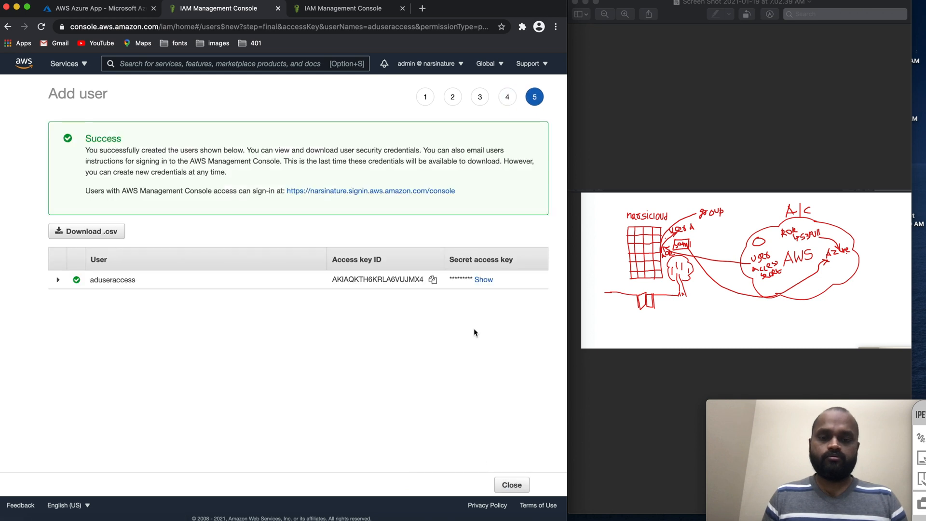
# Reveal the new user's secret access key, download the credentials as CSV, and copy the access key ID
pyautogui.click(481, 279)
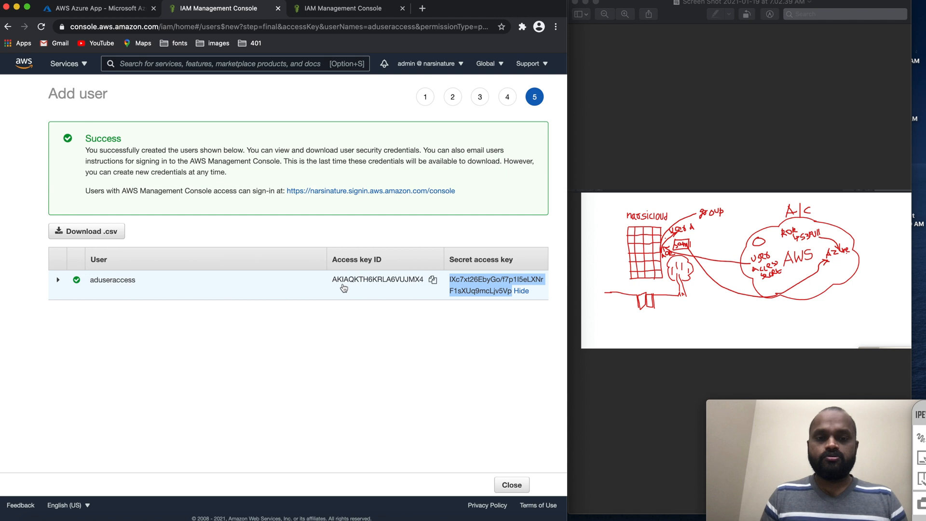
pyautogui.click(108, 233)
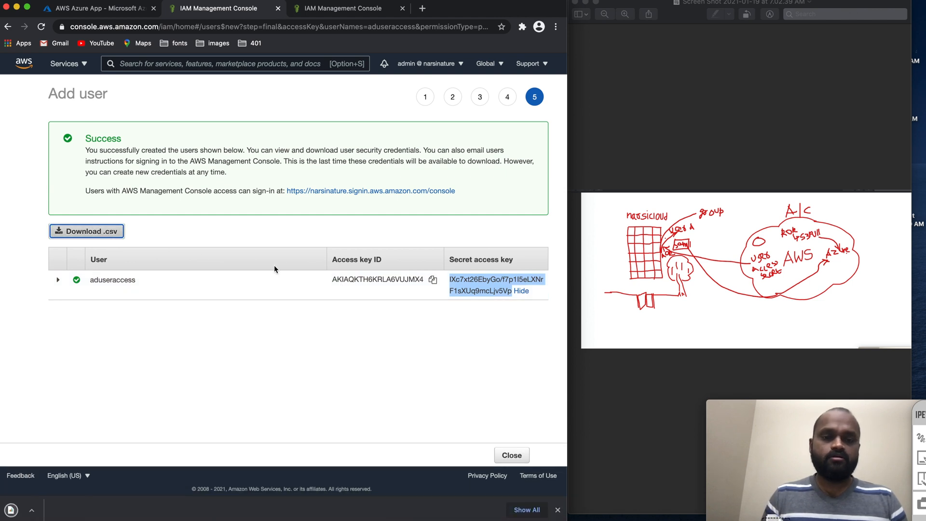
pyautogui.click(432, 280)
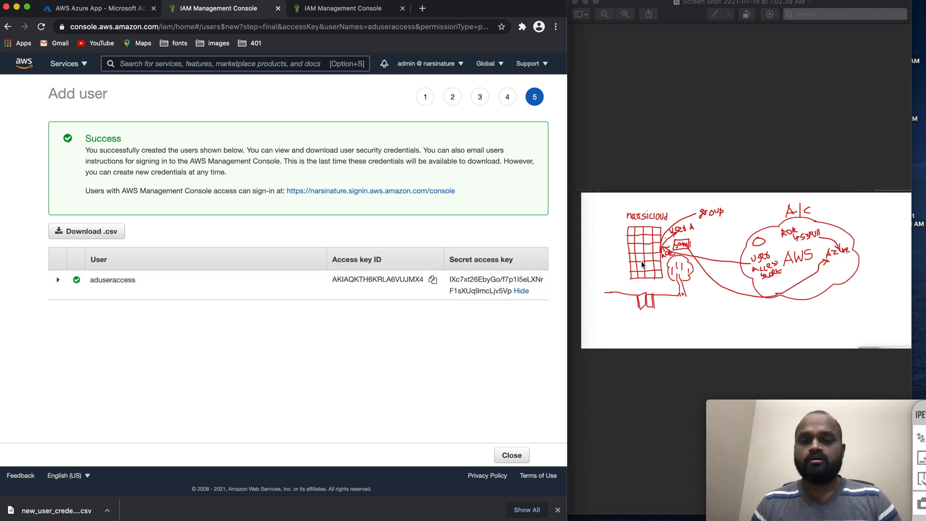
# Return to the AWS Azure App in the Azure portal and set its provisioning mode to Automatic
pyautogui.click(103, 8)
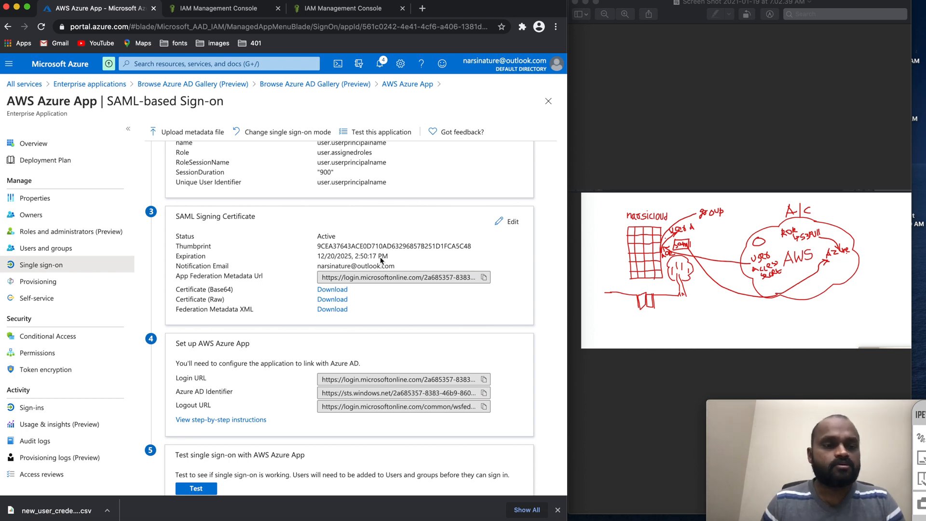
pyautogui.click(39, 284)
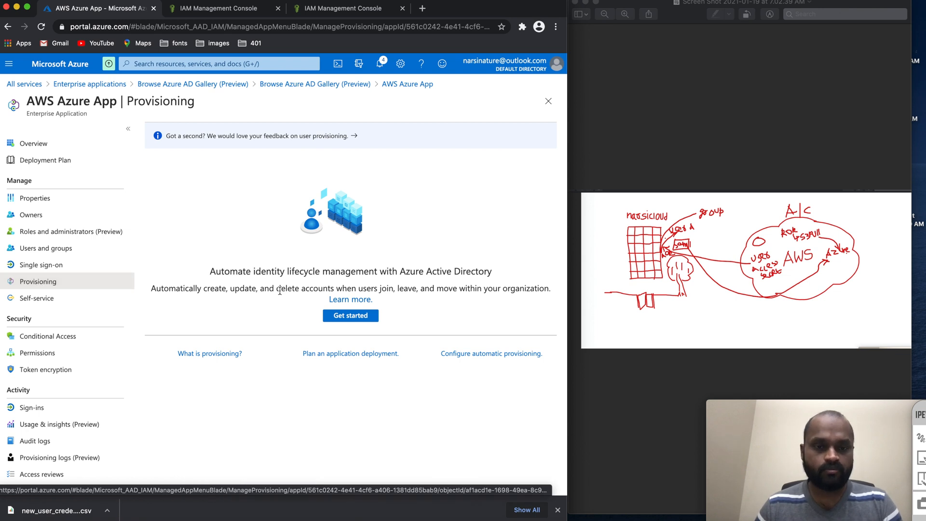
pyautogui.click(359, 317)
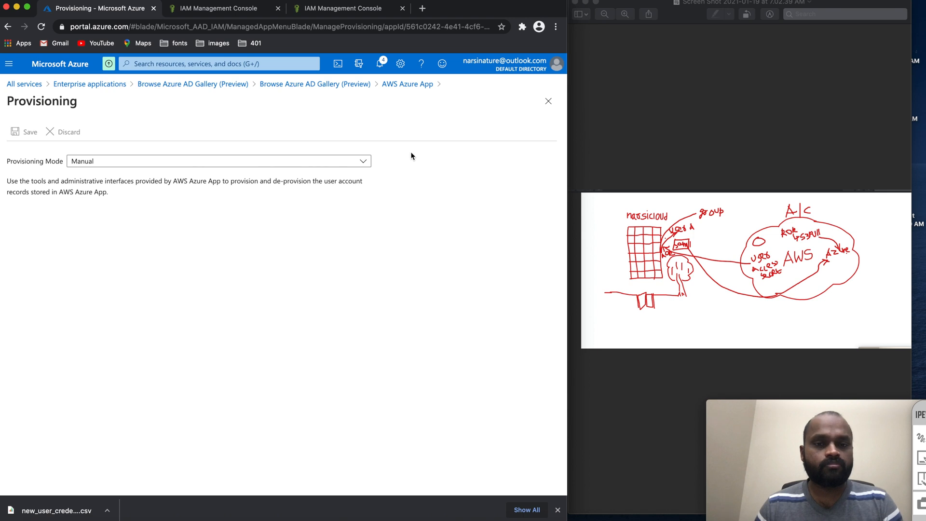
pyautogui.click(364, 162)
pyautogui.click(283, 192)
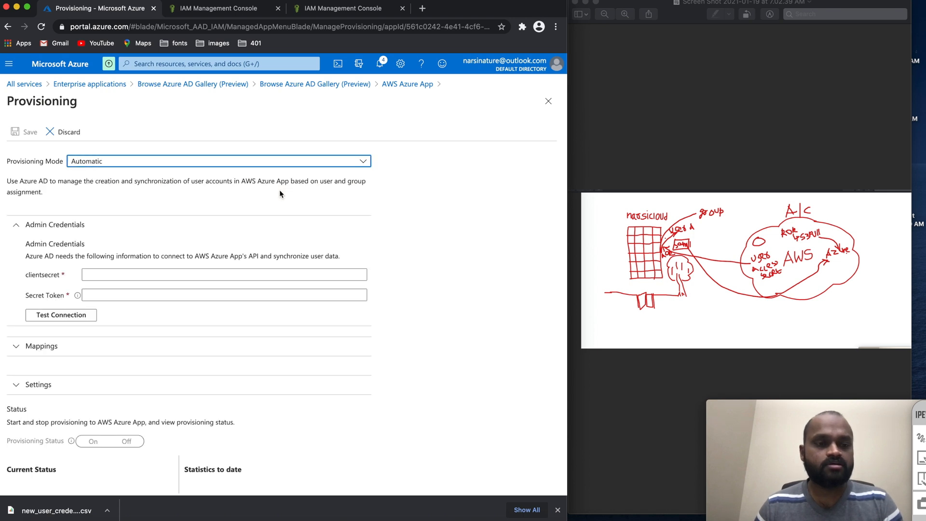
# Paste the copied access key ID as the clientsecret, then close the IAM policies page and return to the new user's credentials
pyautogui.click(129, 274)
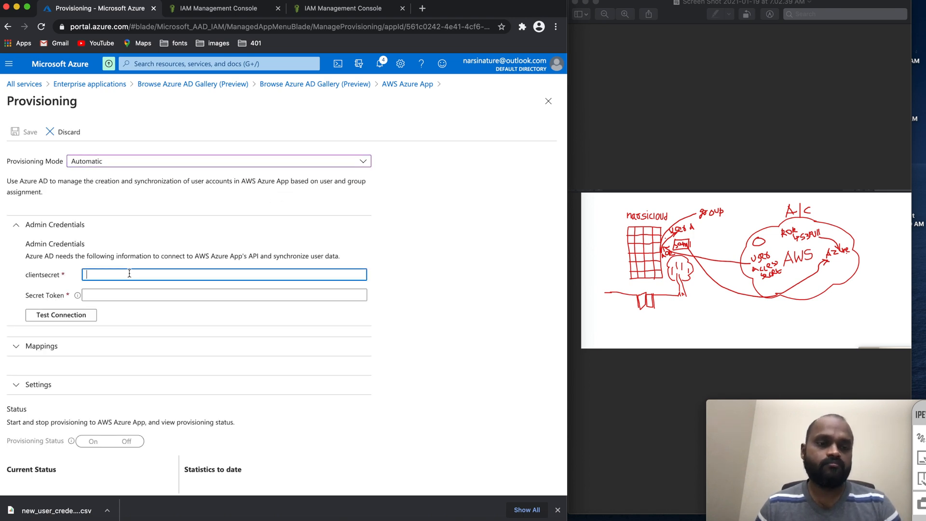
pyautogui.press('super+v')
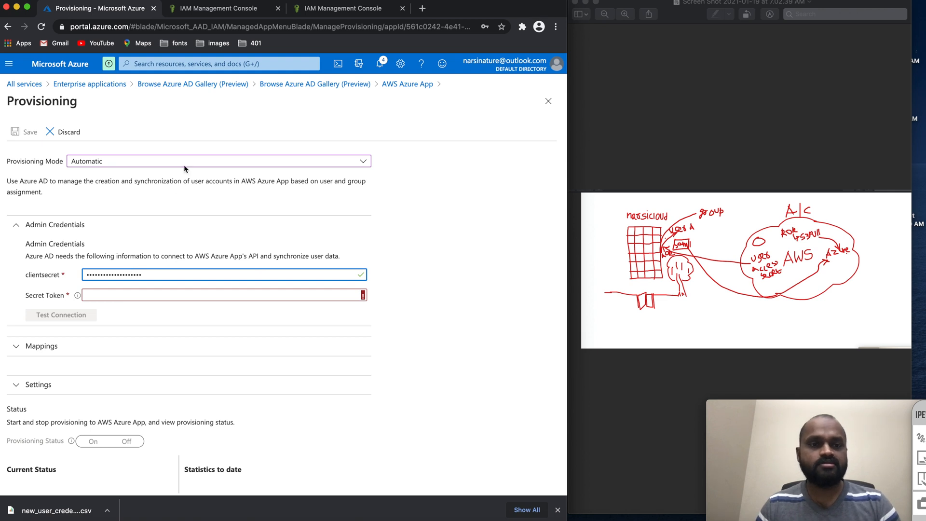
pyautogui.click(321, 10)
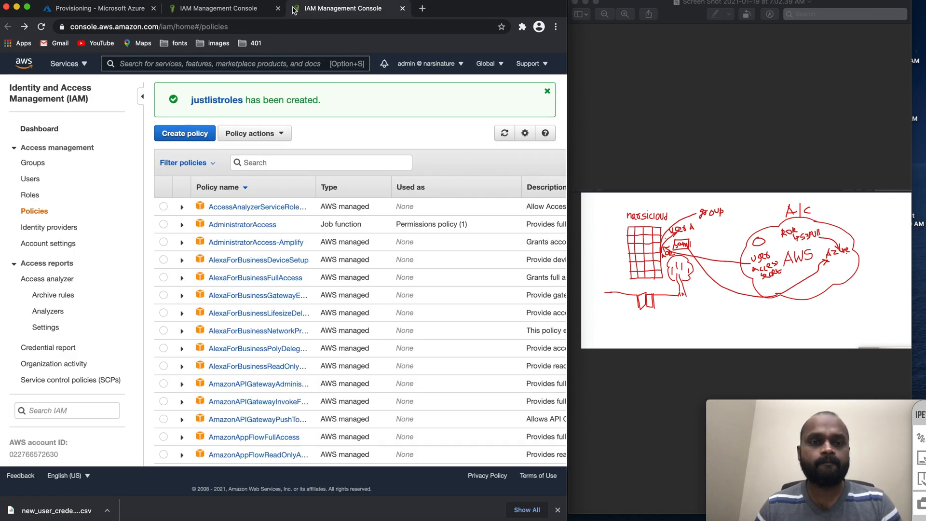
pyautogui.click(402, 8)
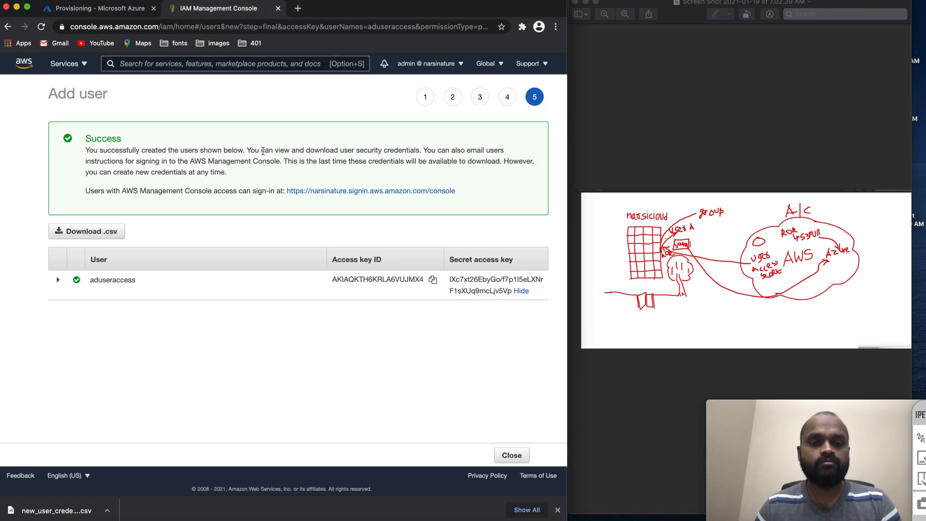
# Copy the new user's secret access key, paste it as the Secret Token in the Azure provisioning settings, and test the connection
pyautogui.moveTo(511, 292); pyautogui.dragTo(450, 285)
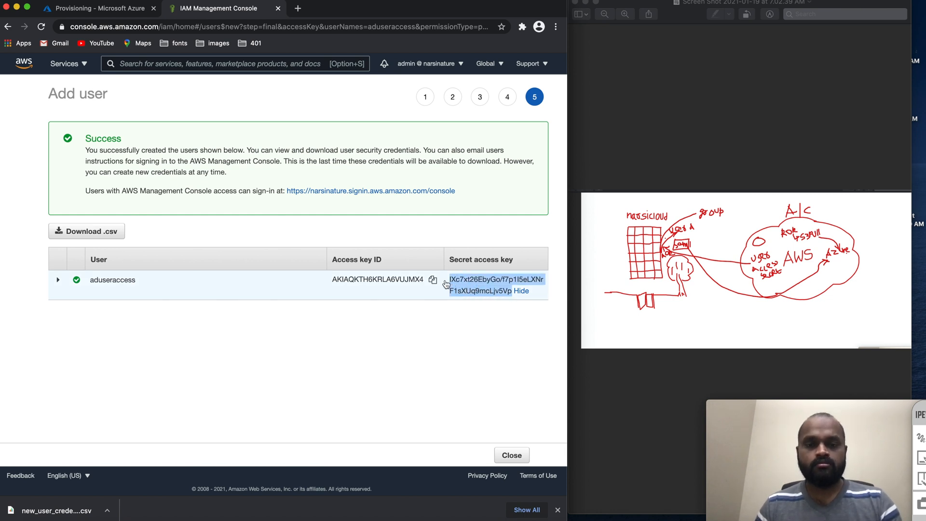
pyautogui.click(123, 10)
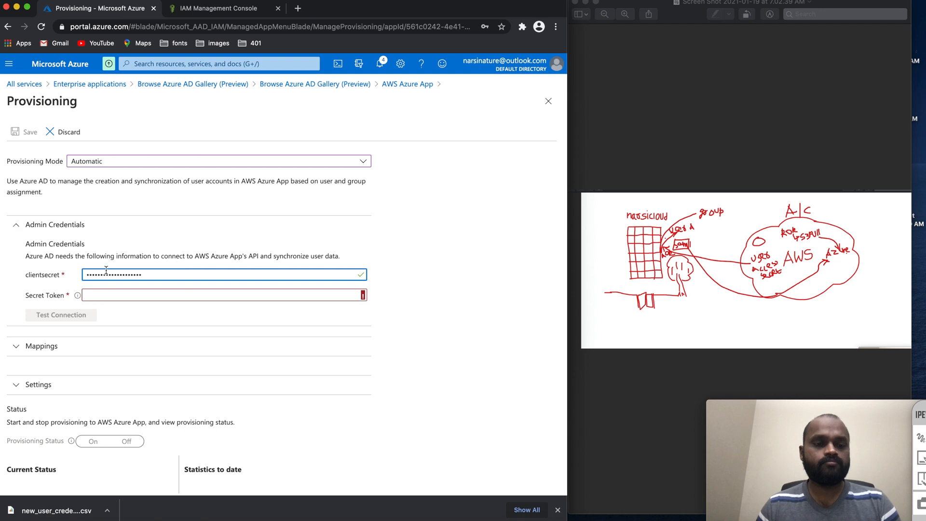
pyautogui.click(102, 294)
pyautogui.press('super+v')
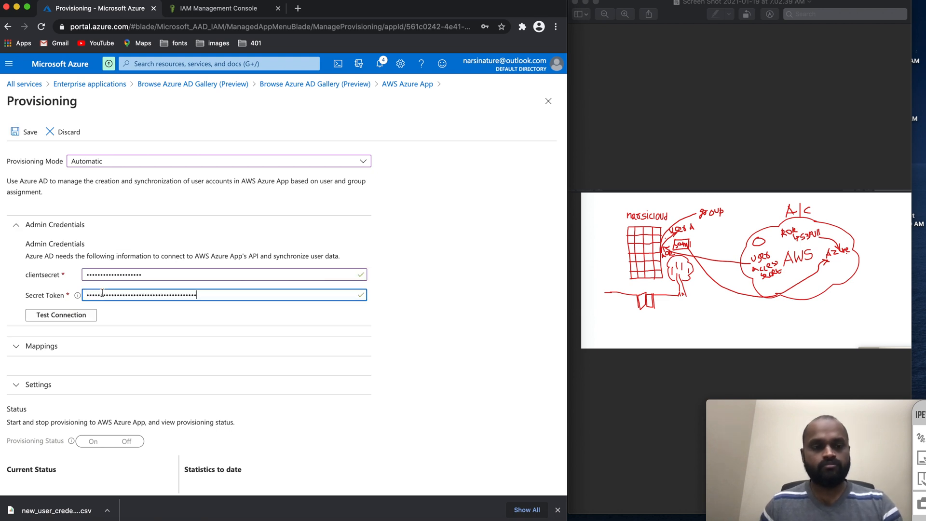
pyautogui.click(81, 314)
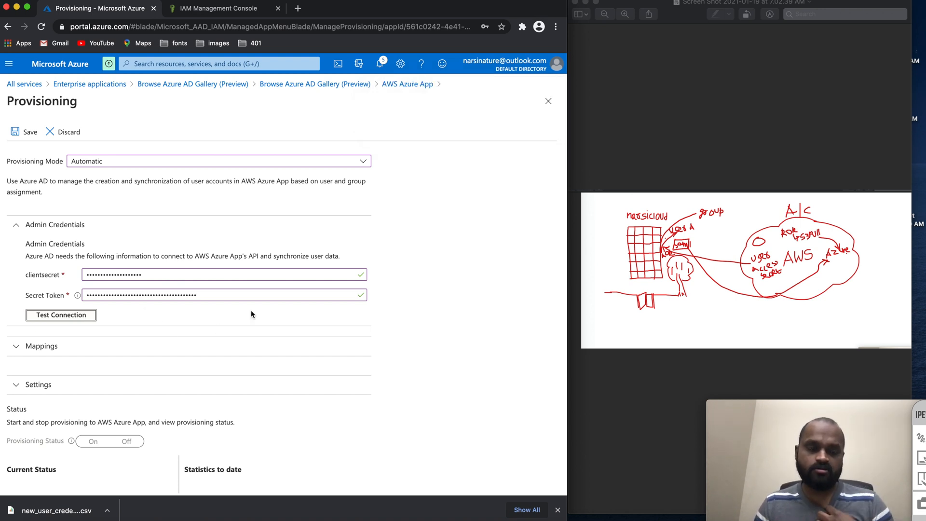
# Save the provisioning credentials, set the Provisioning Status to On, and save the configuration again
pyautogui.scroll(-1, 251, 314)
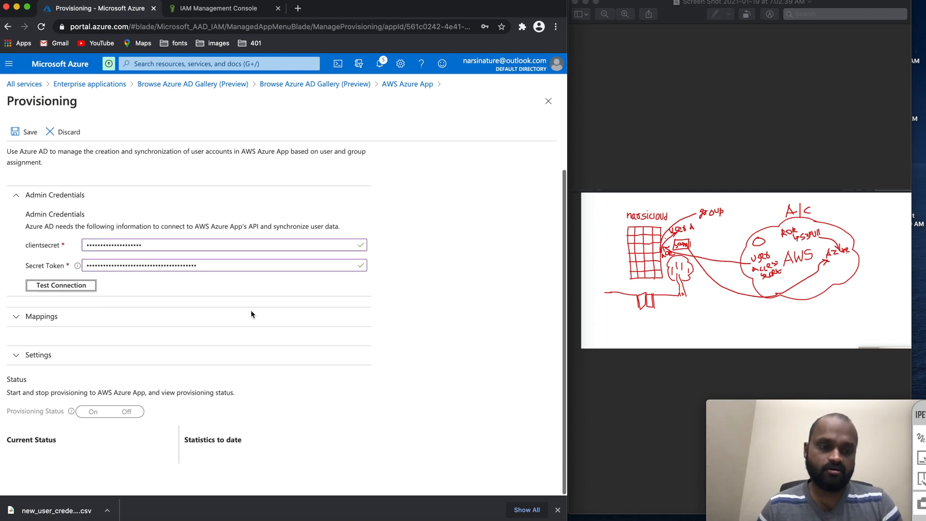
pyautogui.click(28, 134)
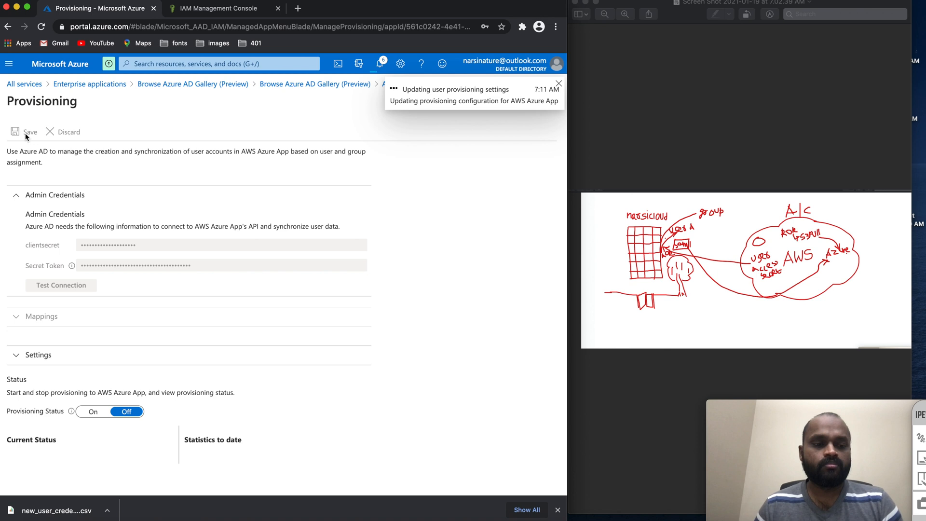
pyautogui.click(92, 412)
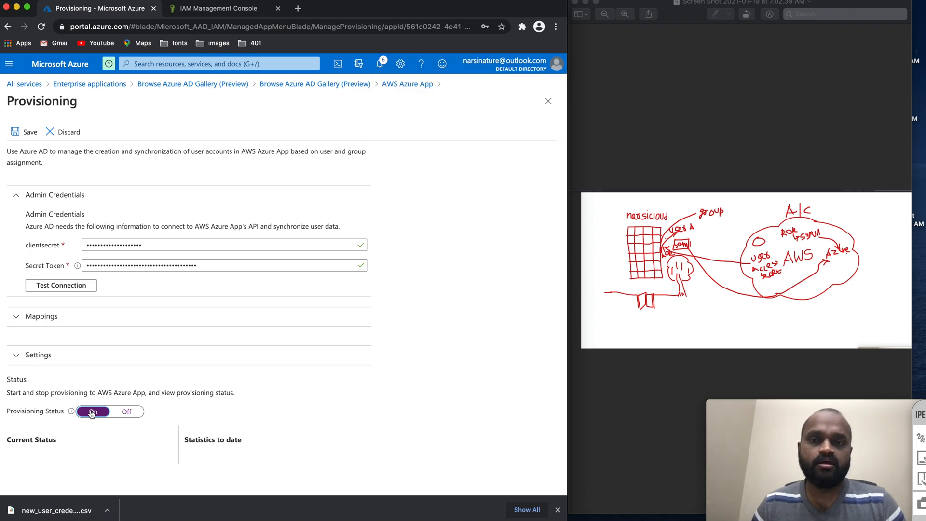
pyautogui.click(16, 131)
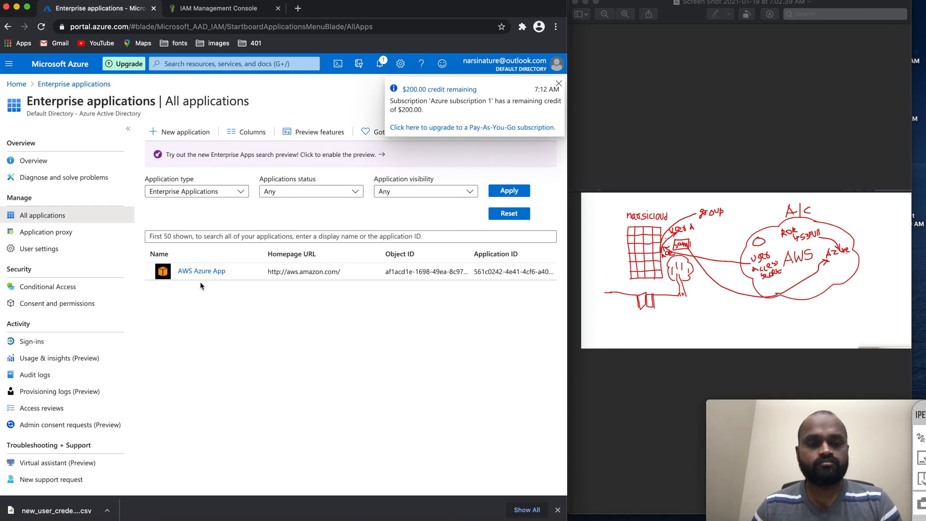
# Reopen the AWS Azure App, dismiss the credit notification, and expand the provisioning details of its current cycle
pyautogui.click(195, 270)
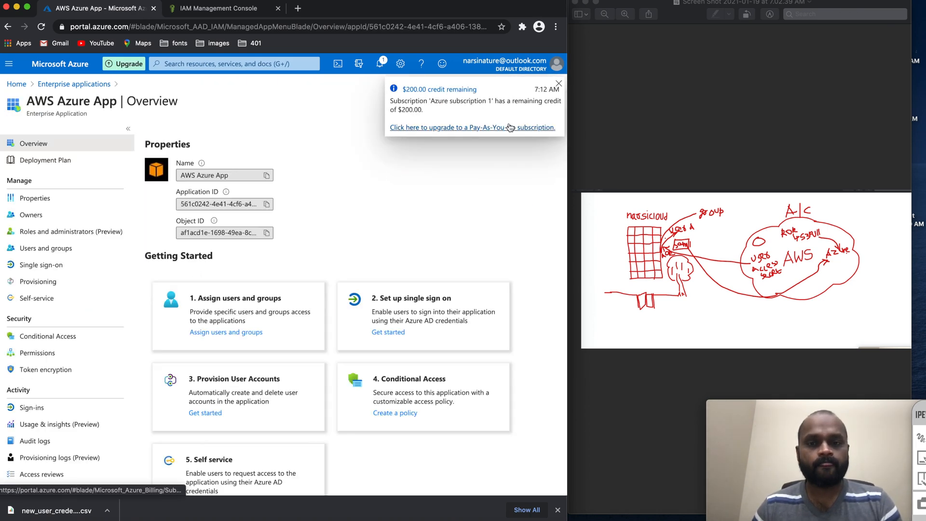
pyautogui.click(559, 85)
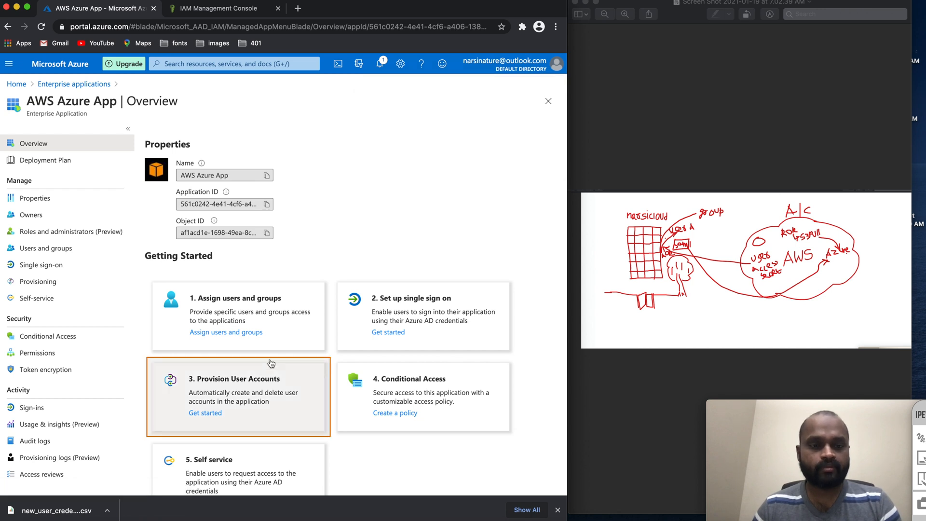
pyautogui.click(48, 284)
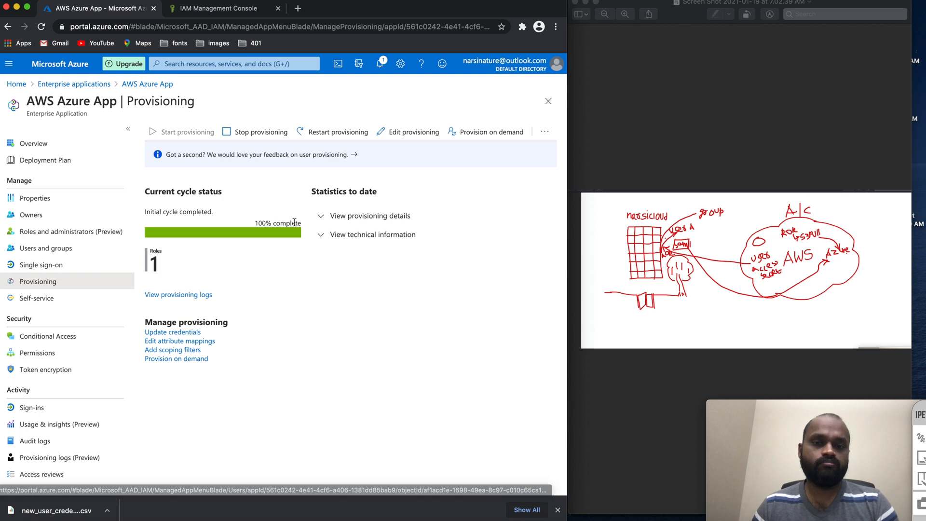
pyautogui.click(322, 215)
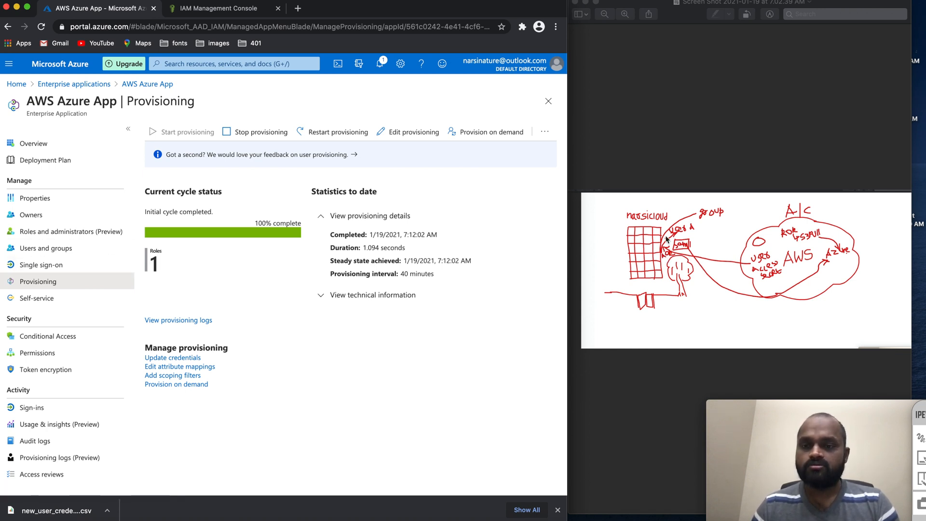
# Add a user assignment to the AWS Azure App and select the directory's user for it
pyautogui.click(47, 252)
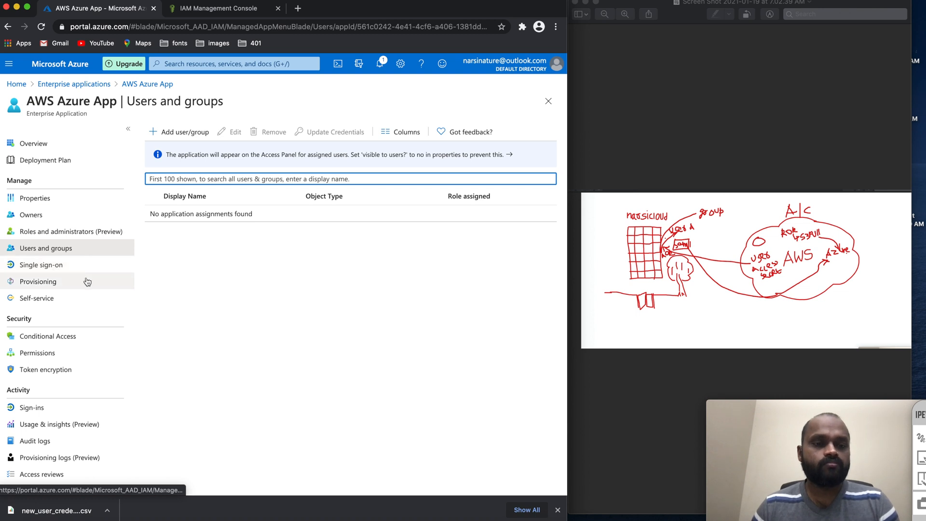
pyautogui.click(174, 135)
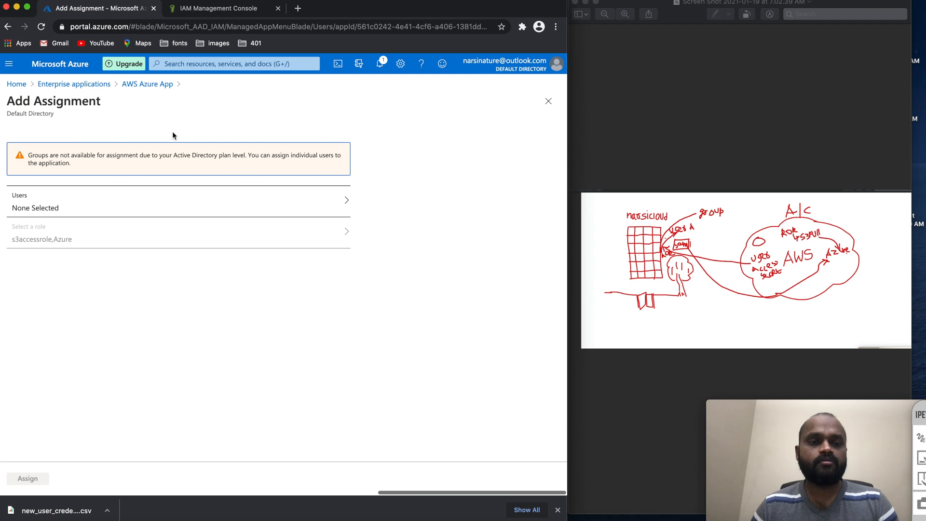
pyautogui.click(81, 212)
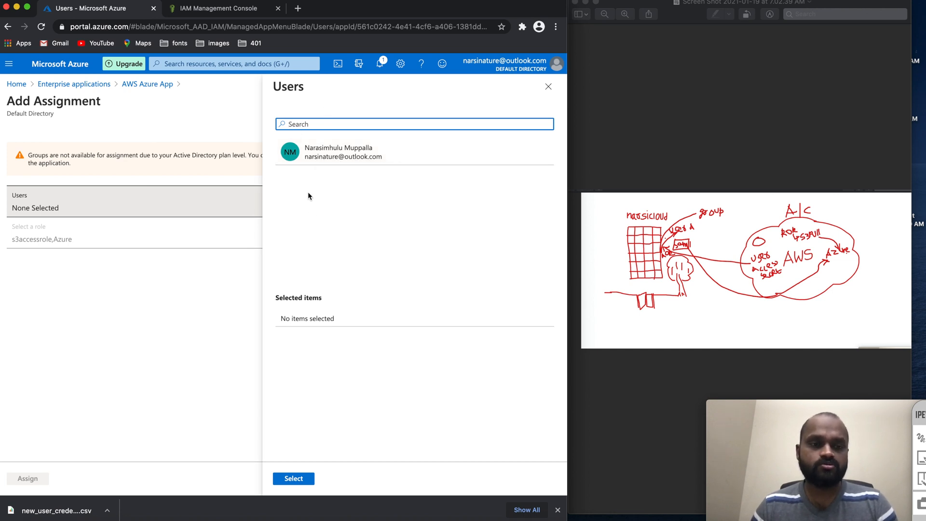
pyautogui.click(322, 147)
pyautogui.click(289, 478)
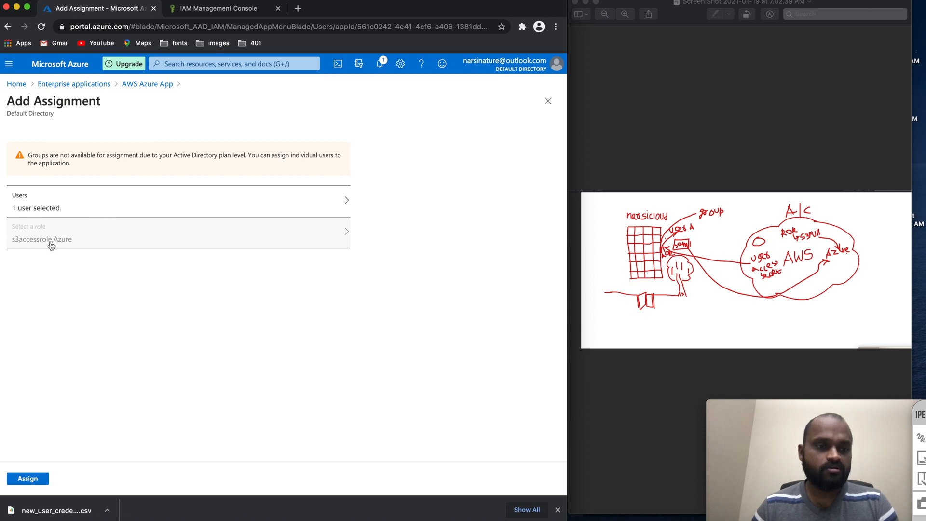
# Look up s3accessrole in the AWS IAM roles list, and assign the selected Azure user to the s3accessrole,Azure role
pyautogui.click(221, 12)
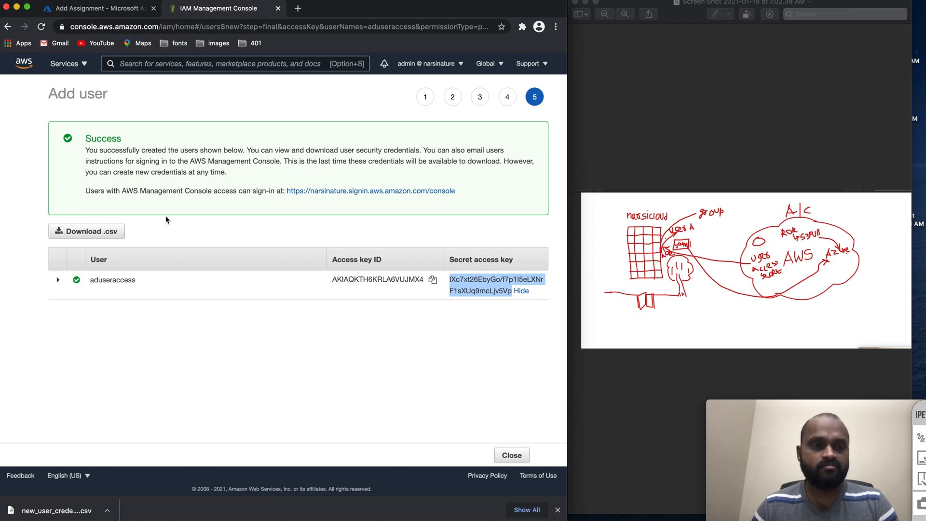
pyautogui.click(69, 64)
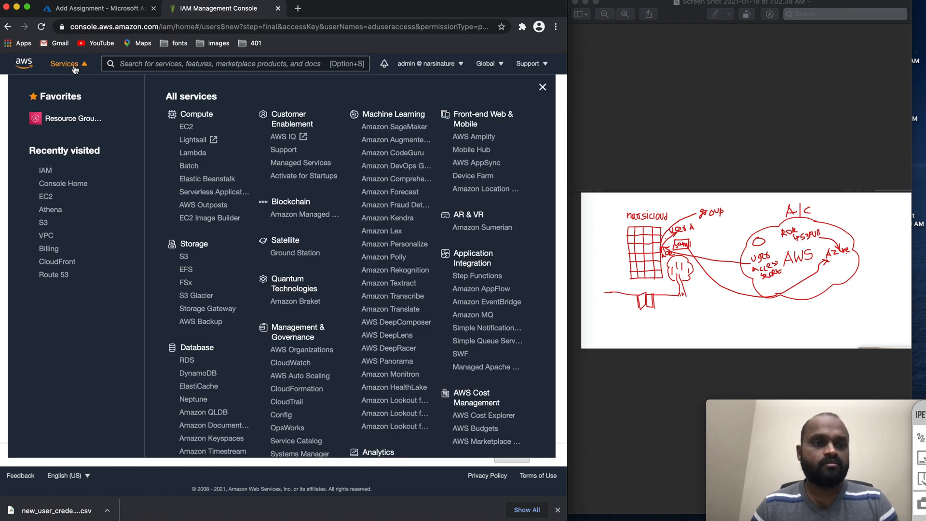
pyautogui.click(47, 171)
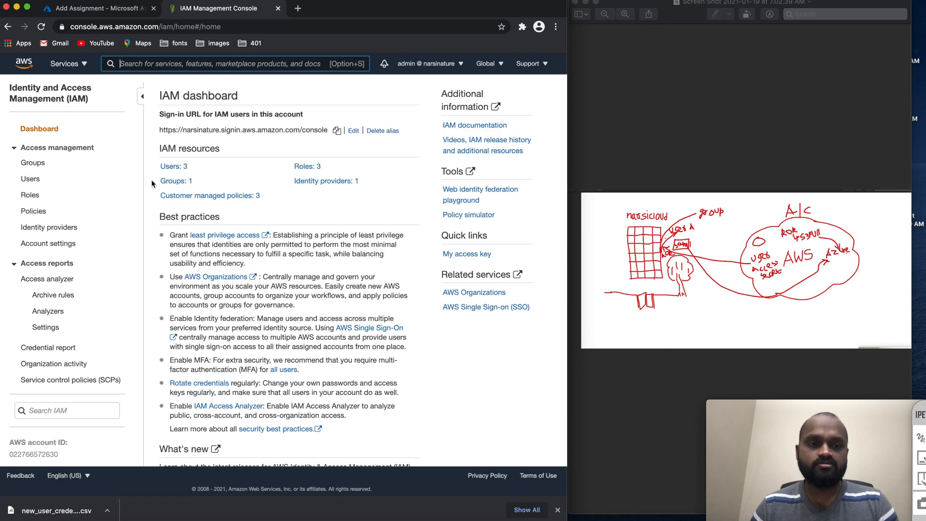
pyautogui.click(30, 196)
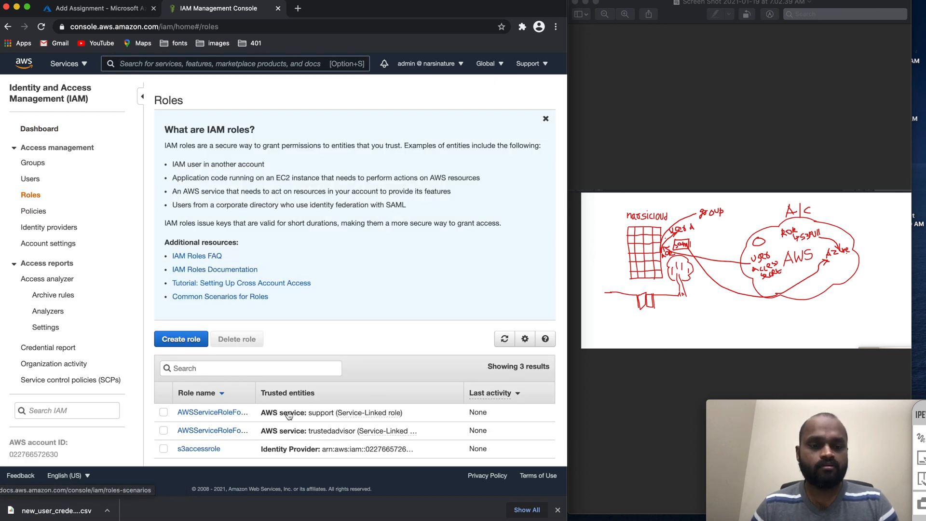
pyautogui.scroll(-2, 208, 408)
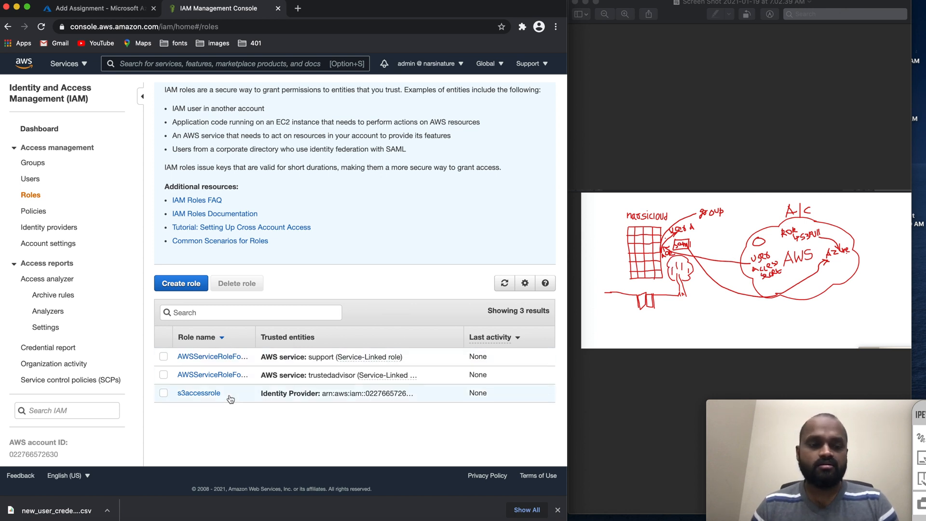
pyautogui.click(122, 9)
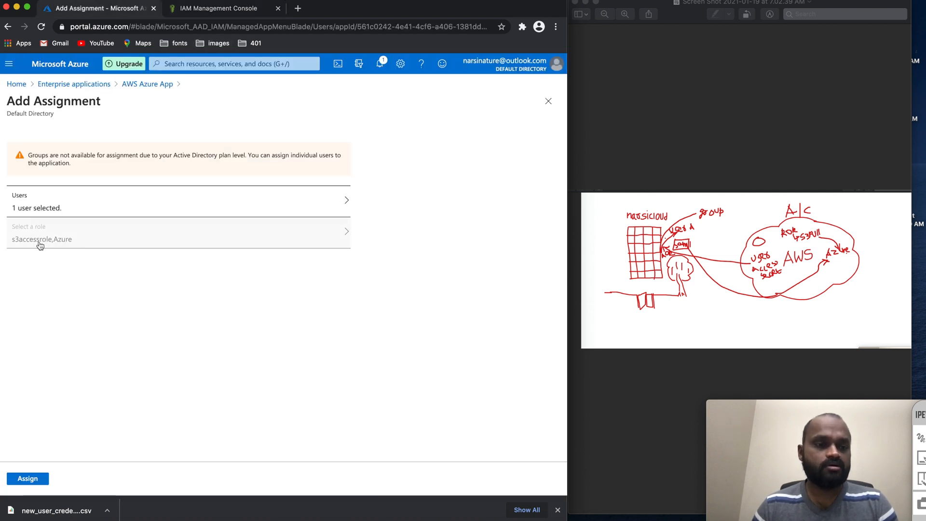
pyautogui.click(23, 477)
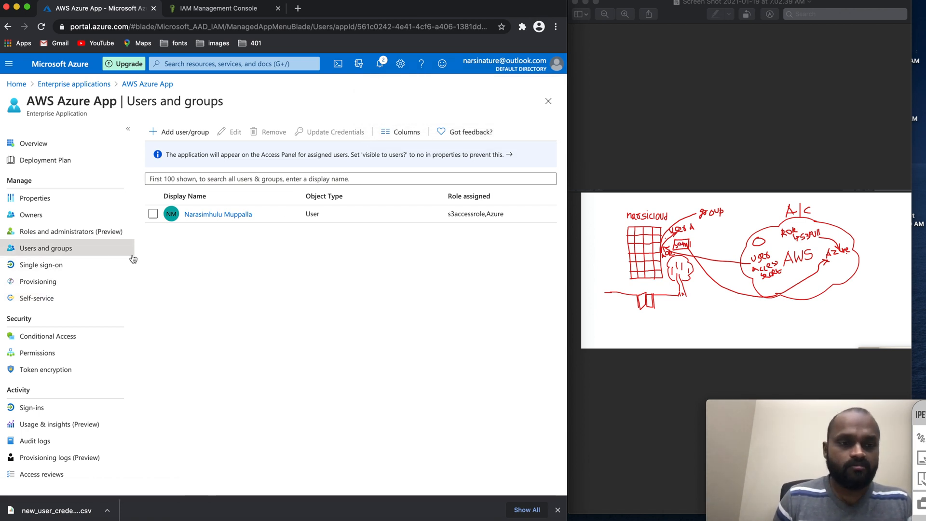
# Review the AWS Azure App's SAML sign-on configuration, including its claims, signing certificate and single sign-on test section
pyautogui.click(43, 266)
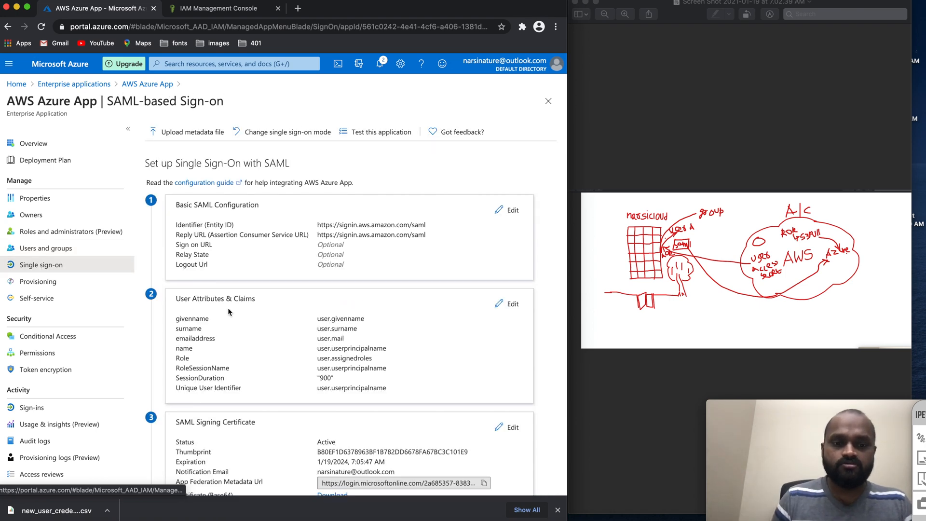
pyautogui.scroll(-5, 243, 311)
pyautogui.scroll(-1, 244, 309)
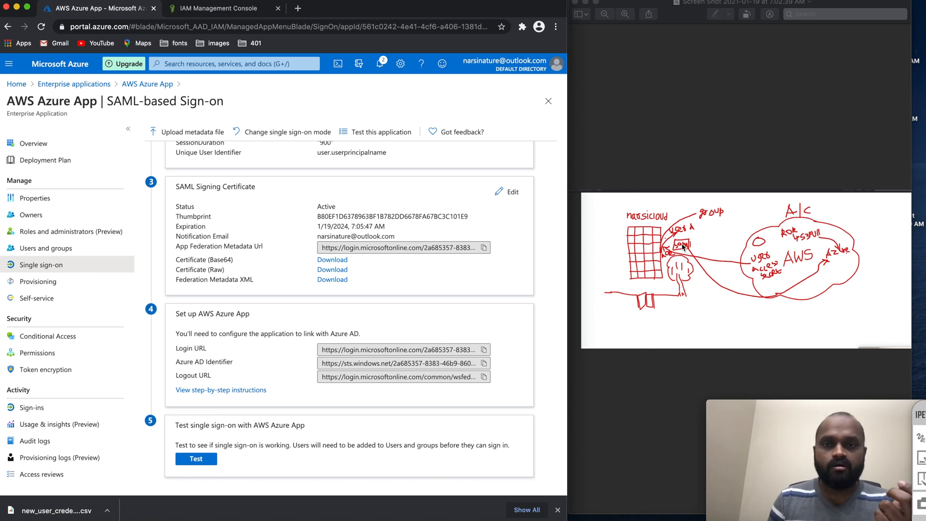
pyautogui.scroll(3, 366, 280)
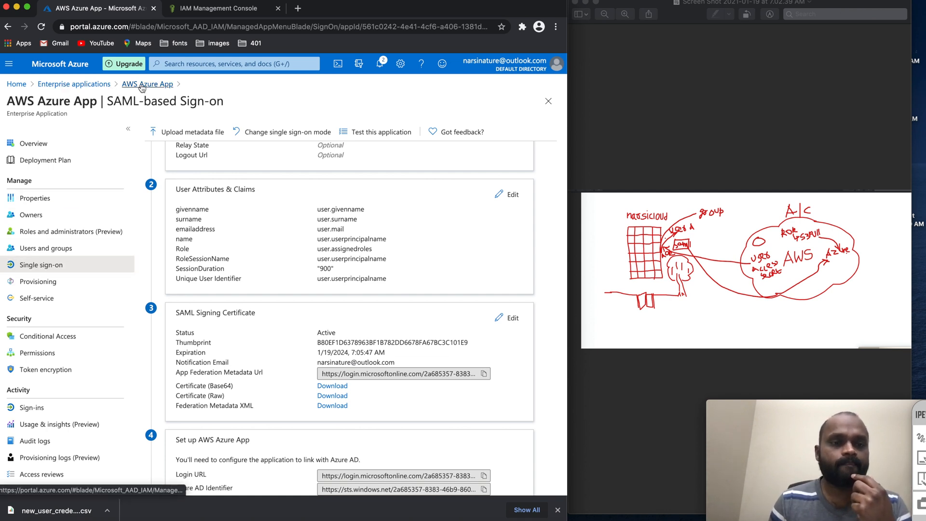
# Open the Azure directory's user list and widen the User principal name column to read the user's full principal name
pyautogui.click(20, 85)
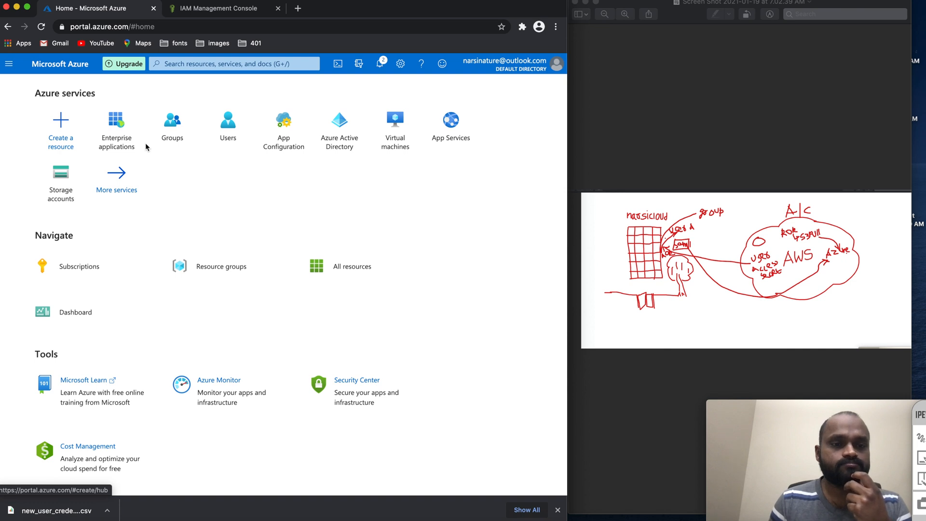
pyautogui.click(224, 127)
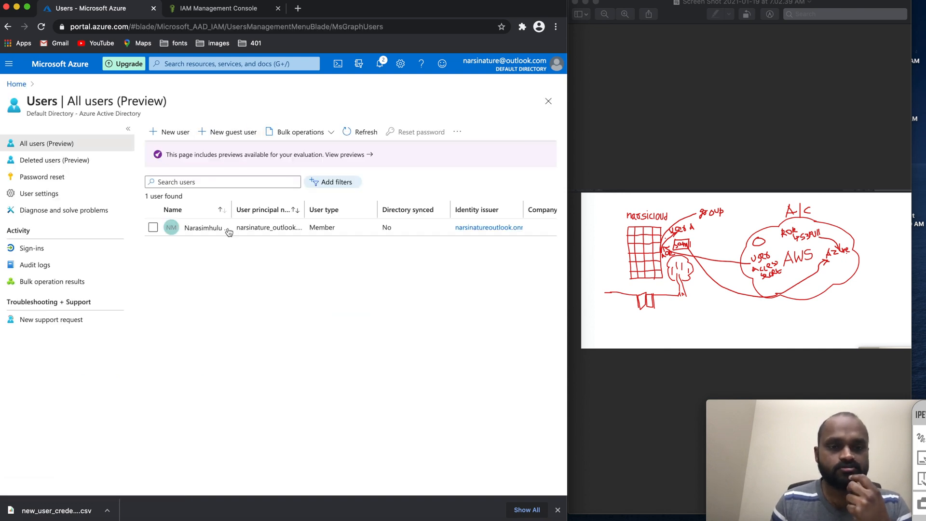
pyautogui.moveTo(357, 207); pyautogui.dragTo(378, 208)
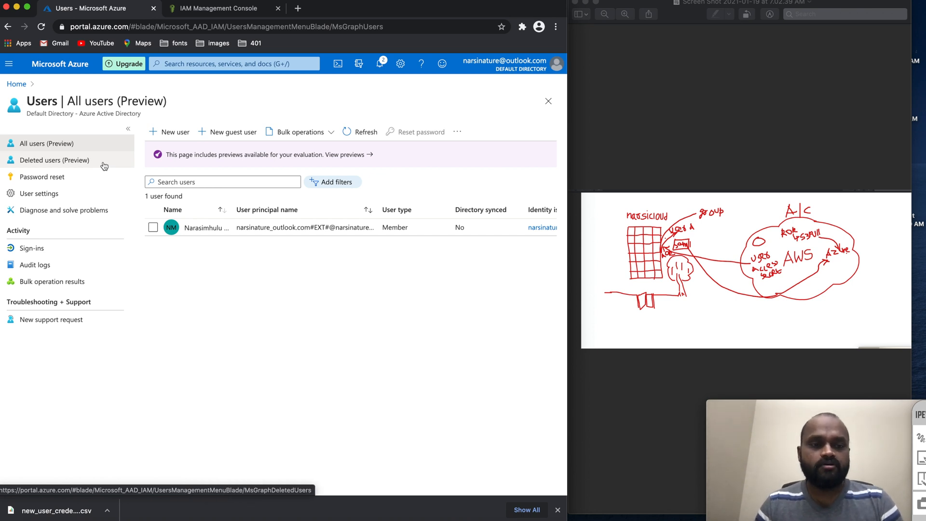
# Return to the AWS Azure App's SAML-based sign-on settings from the enterprise applications and open the single sign-on test
pyautogui.click(21, 84)
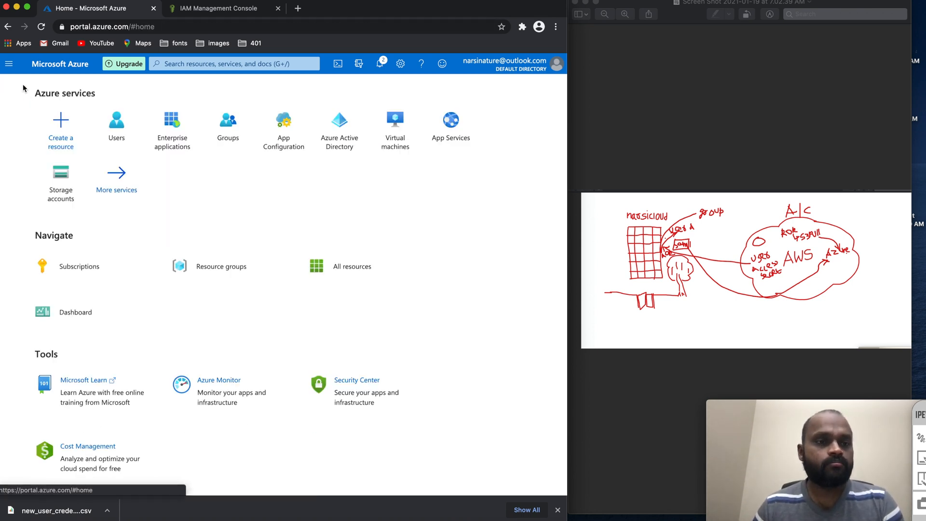
pyautogui.click(169, 129)
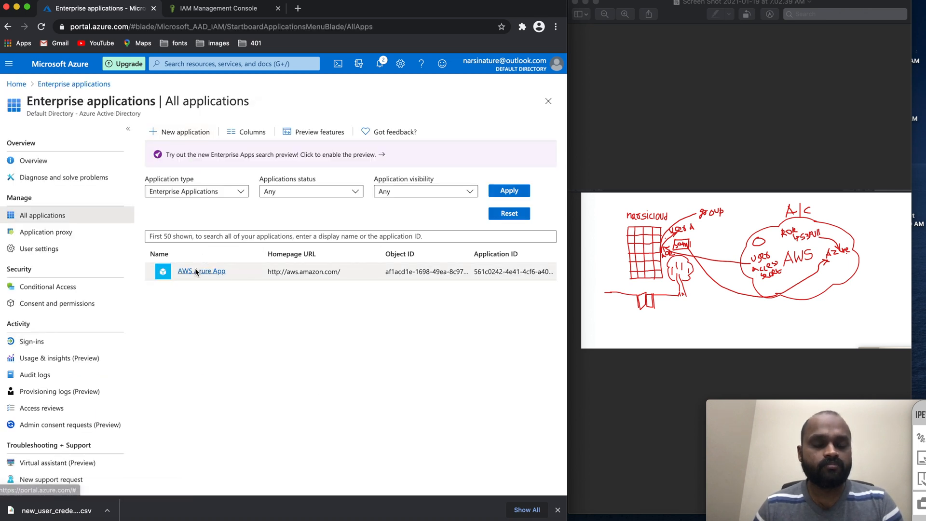
pyautogui.click(194, 270)
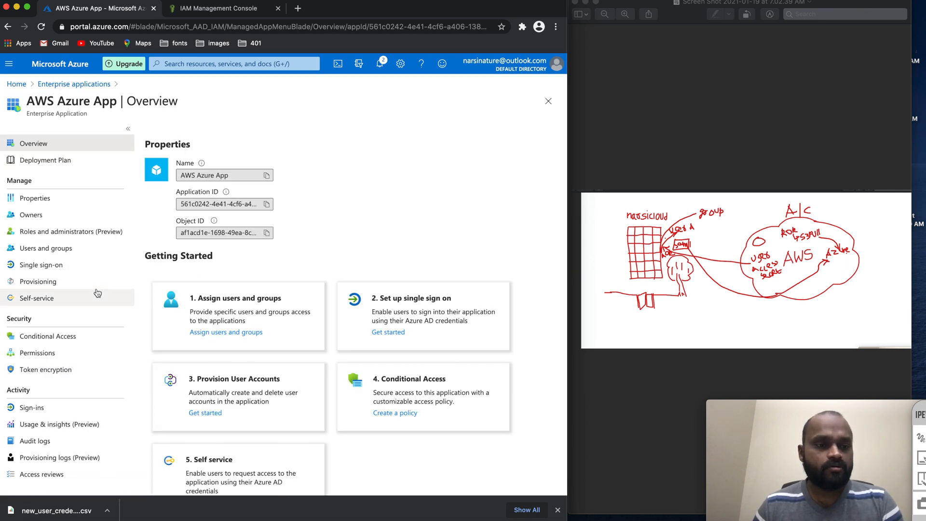
pyautogui.click(44, 264)
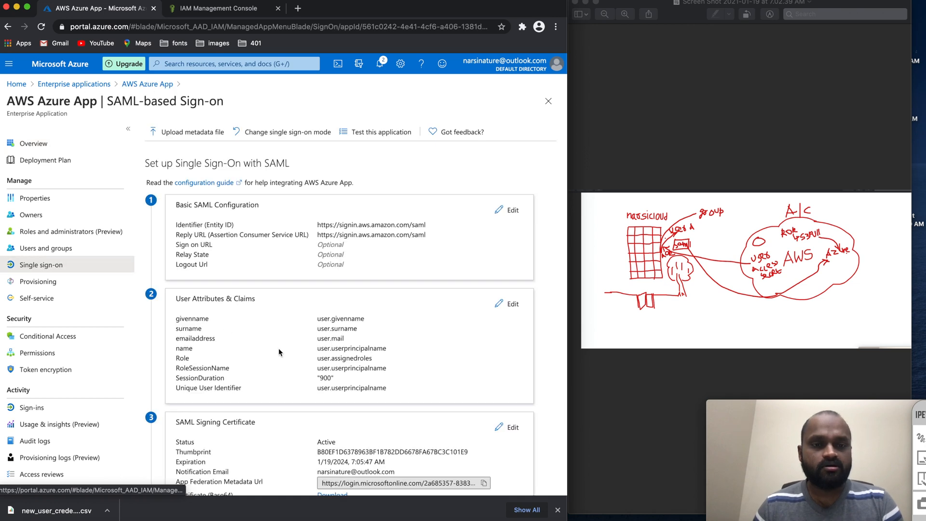
pyautogui.scroll(-5, 291, 349)
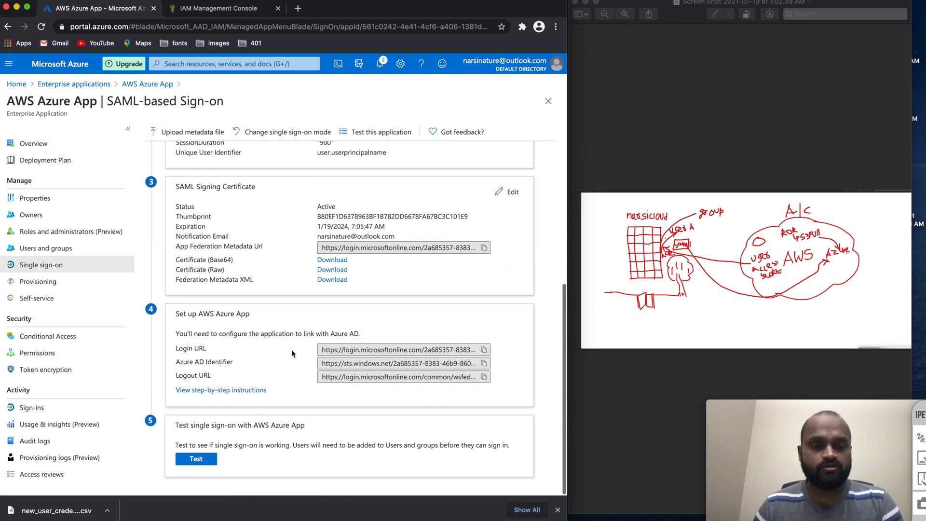
pyautogui.click(205, 457)
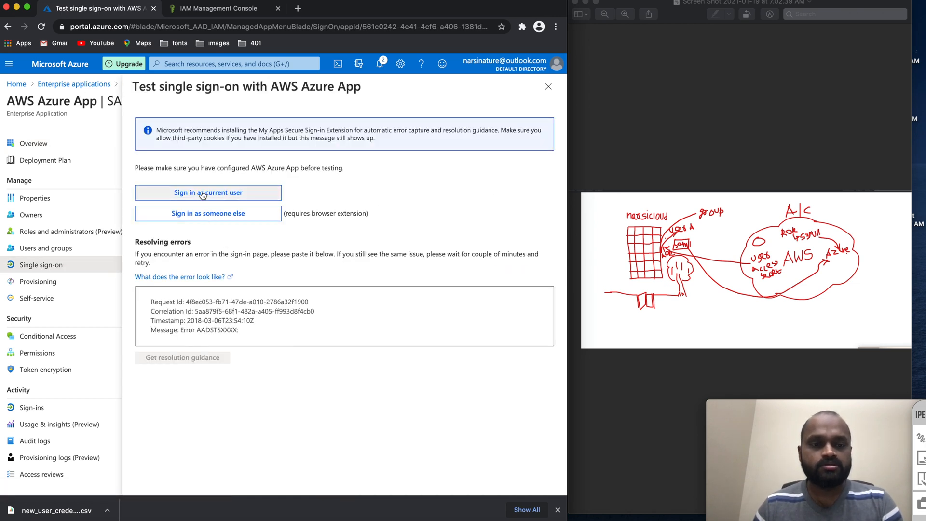
# Try to sign in to AWS as the current user with s3accessrole, and examine the characters allowed for RoleSessionName
pyautogui.click(202, 193)
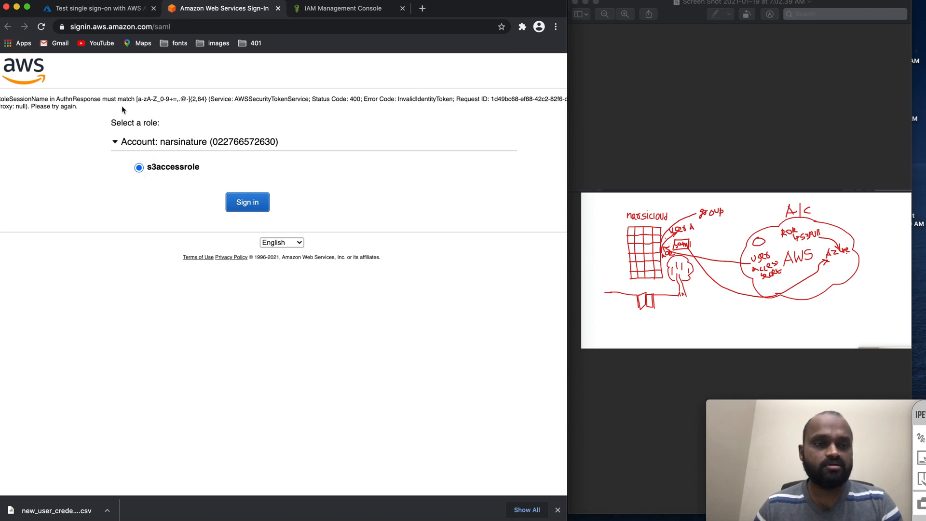
pyautogui.click(248, 203)
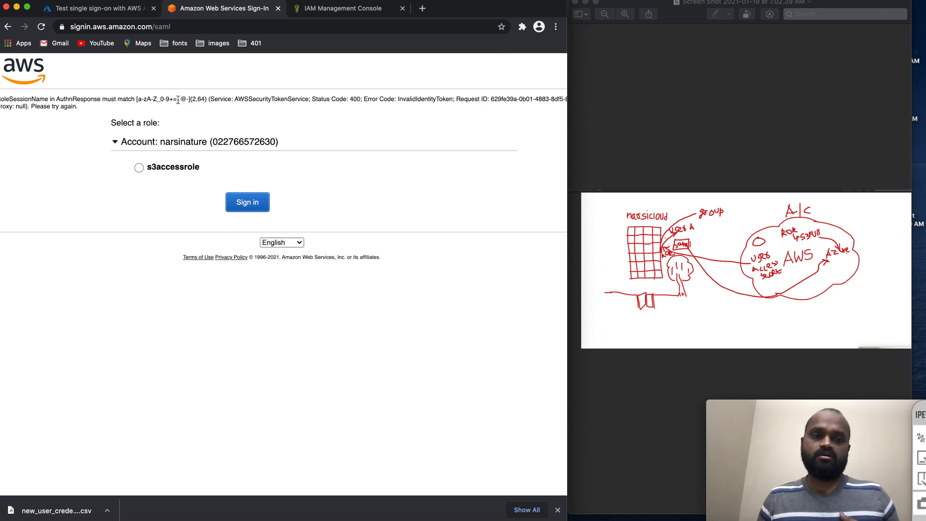
pyautogui.moveTo(190, 98); pyautogui.dragTo(170, 98)
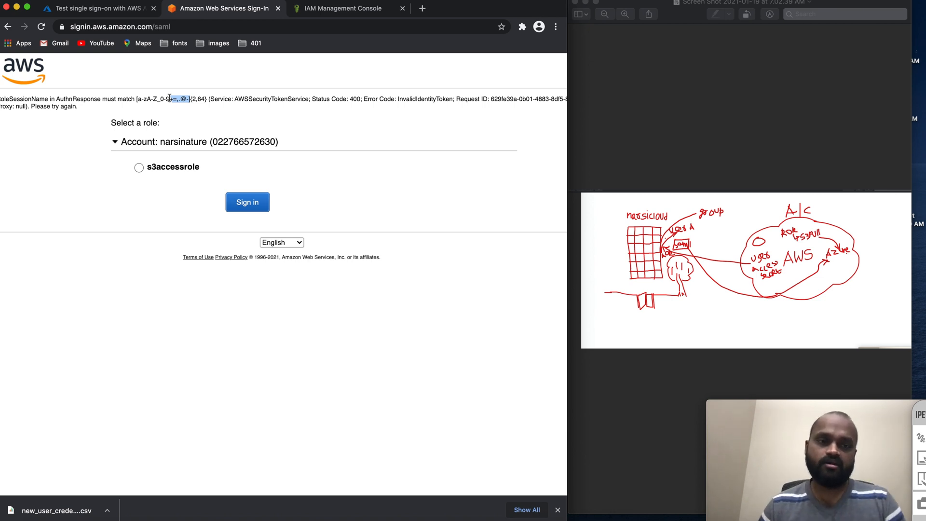
# In the AWS Azure App's SAML user attributes and claims, set the RoleSessionName claim's source attribute to "addemo" and save it
pyautogui.click(103, 7)
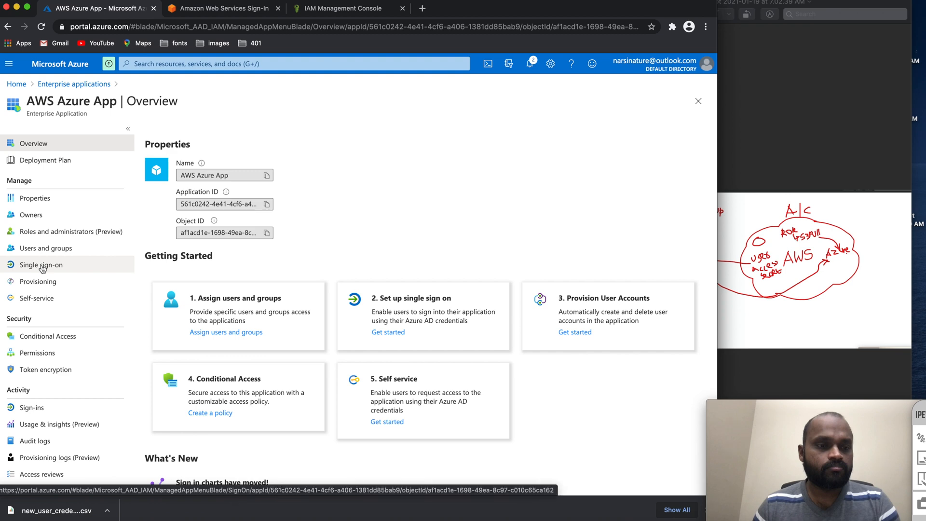
pyautogui.click(41, 265)
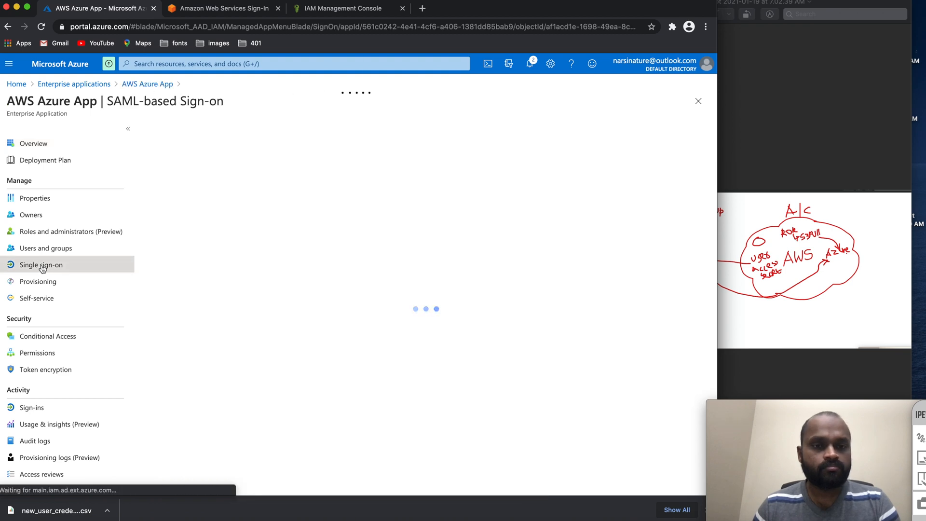
pyautogui.scroll(-3, 364, 352)
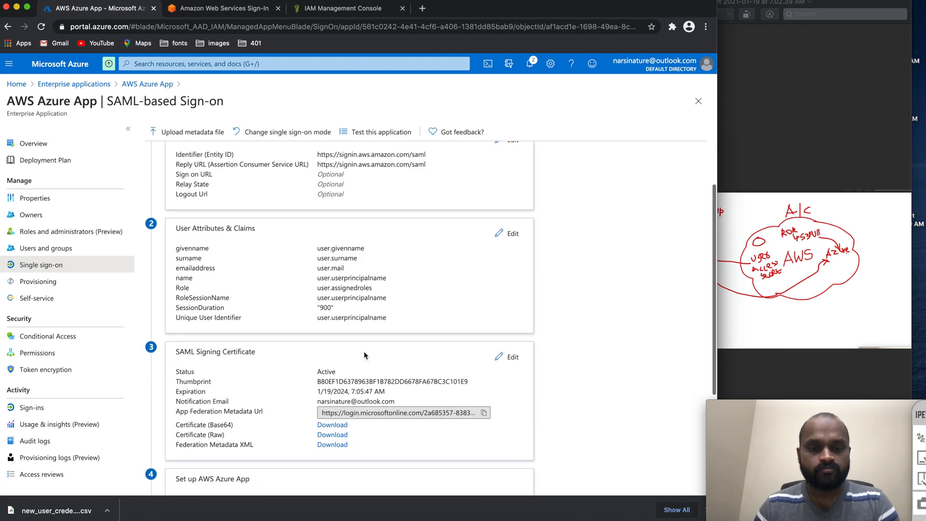
pyautogui.click(498, 239)
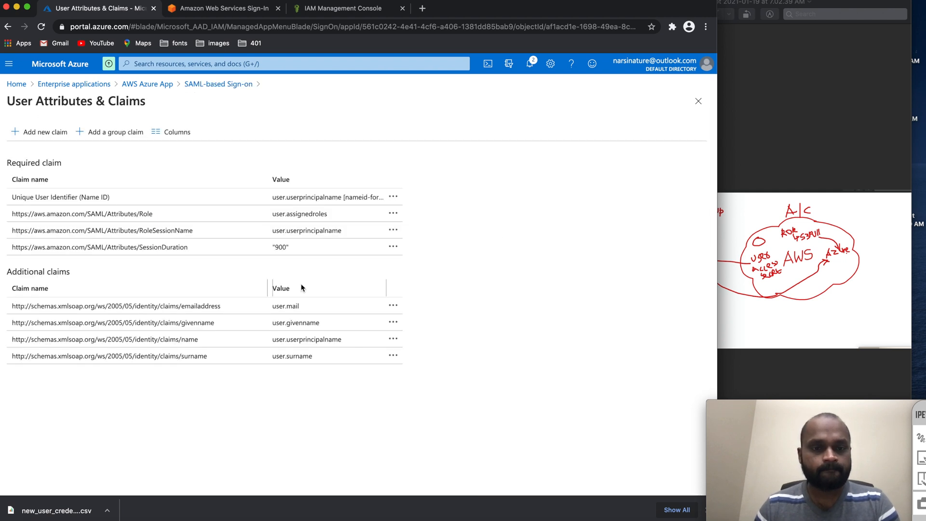
pyautogui.click(346, 230)
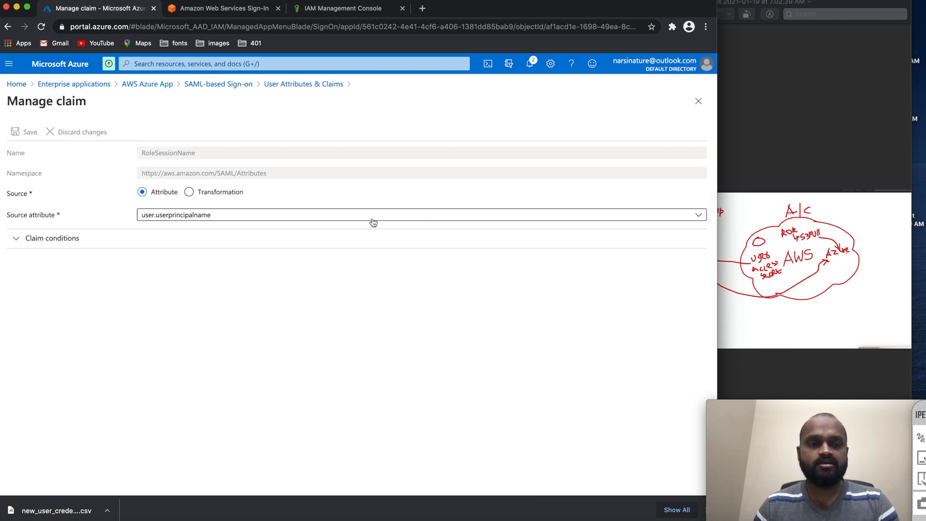
pyautogui.click(295, 217)
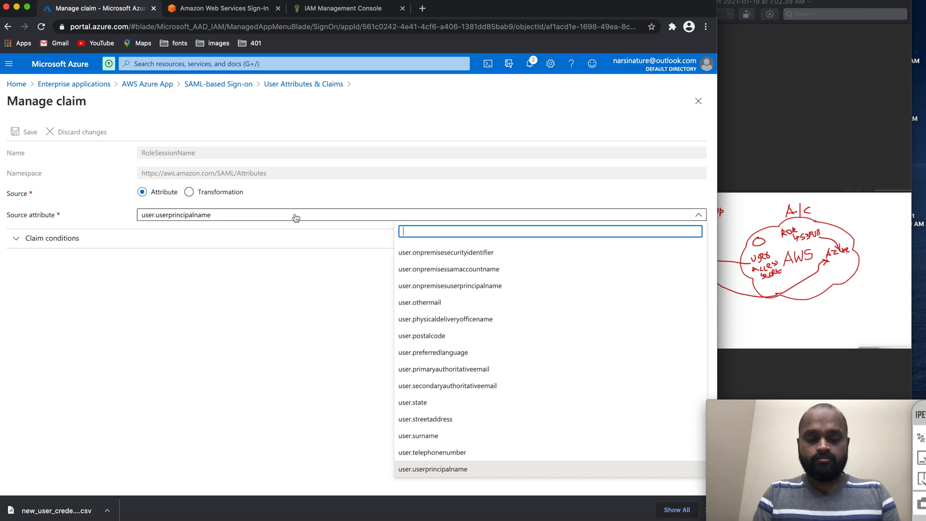
pyautogui.write('addemo')
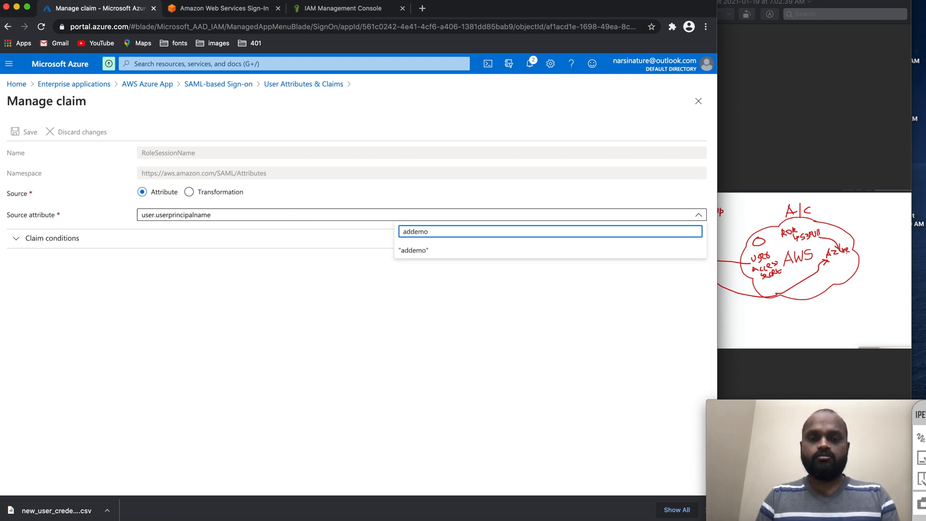
pyautogui.click(409, 249)
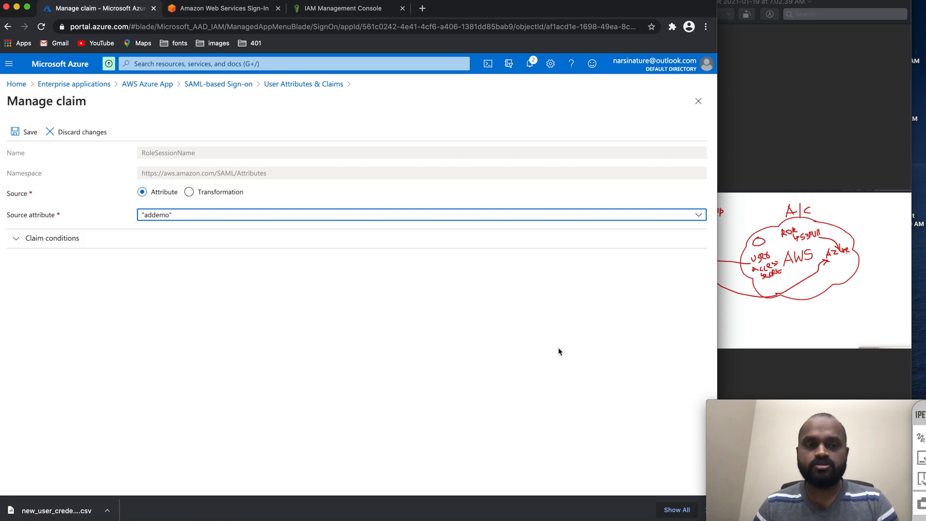
pyautogui.click(500, 292)
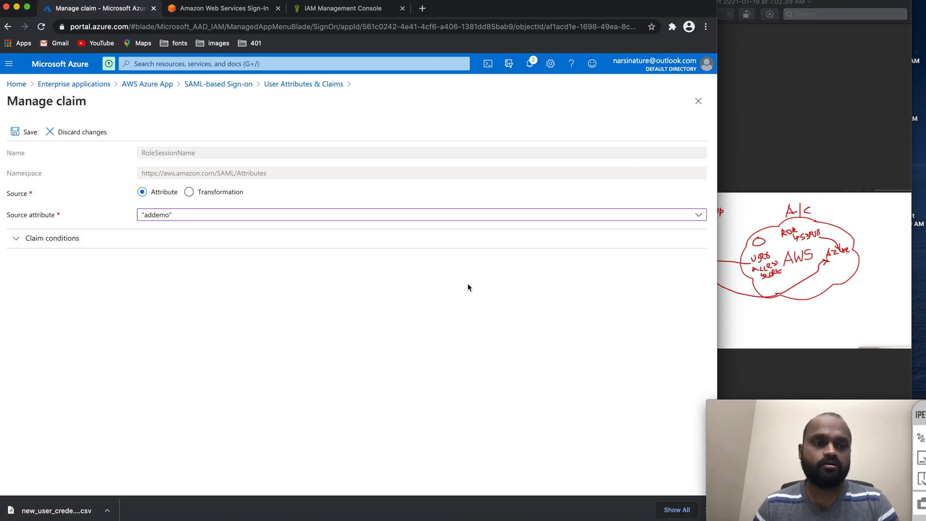
pyautogui.click(28, 131)
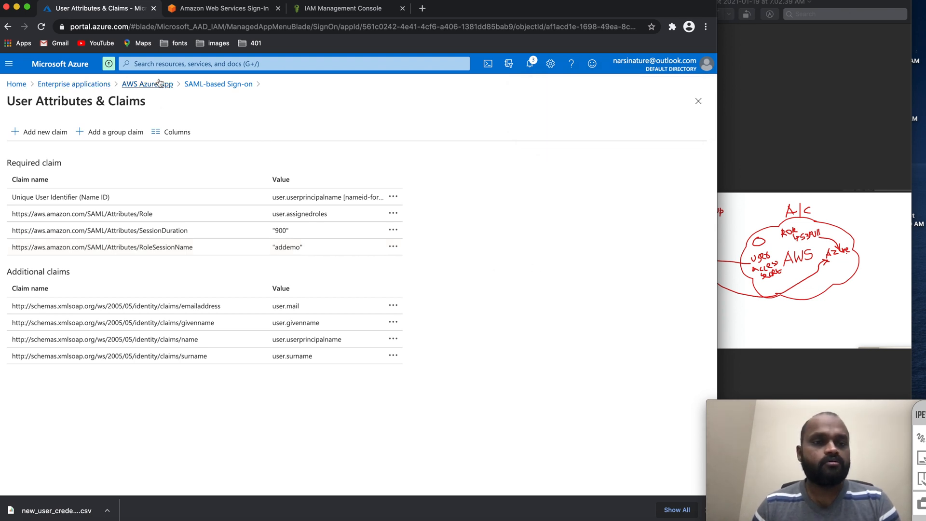
# Return to the SAML-based sign-on settings and test single sign-on to AWS as the current user
pyautogui.click(216, 85)
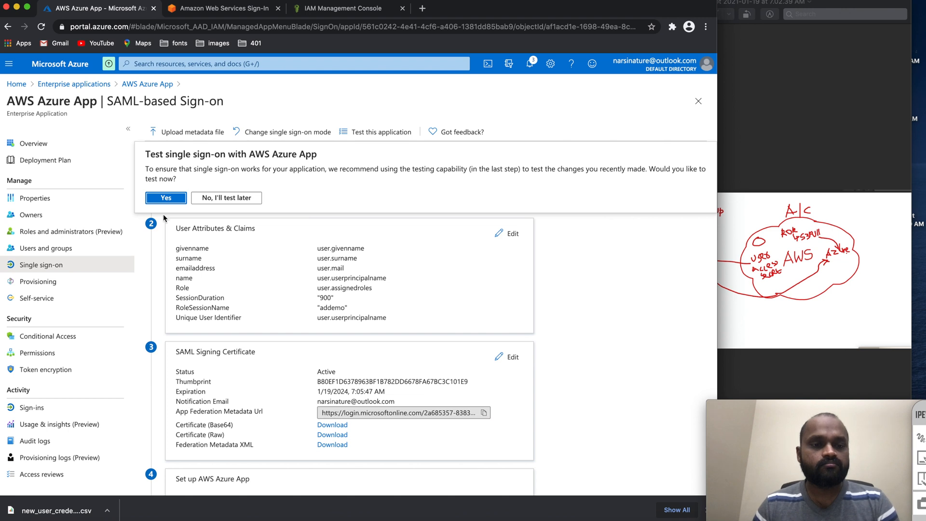
pyautogui.click(163, 199)
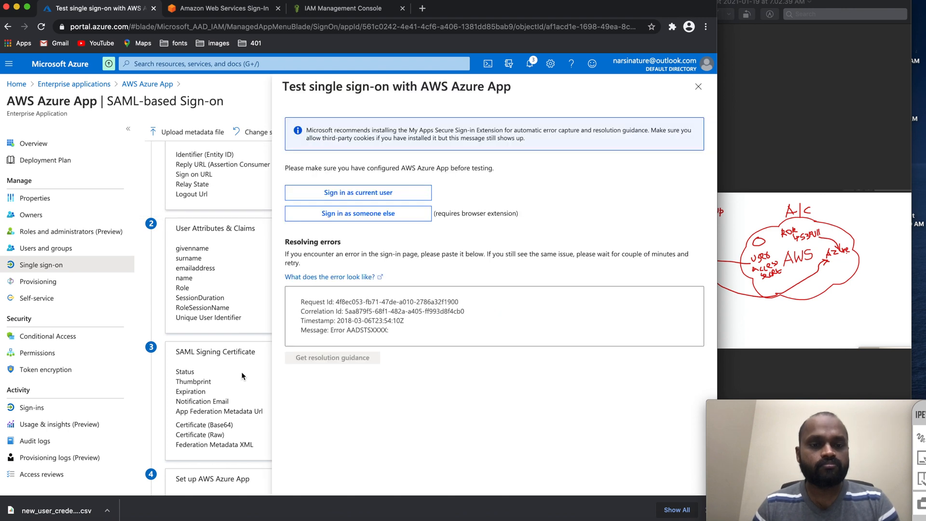
pyautogui.click(341, 193)
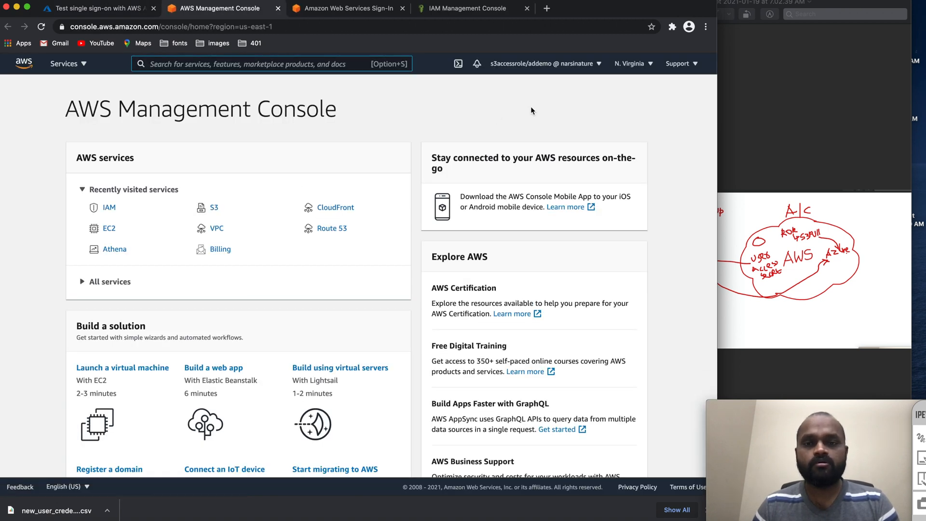
# Check the federated role's S3 access by opening the bucket list and looking through the bucket creation form
pyautogui.click(751, 168)
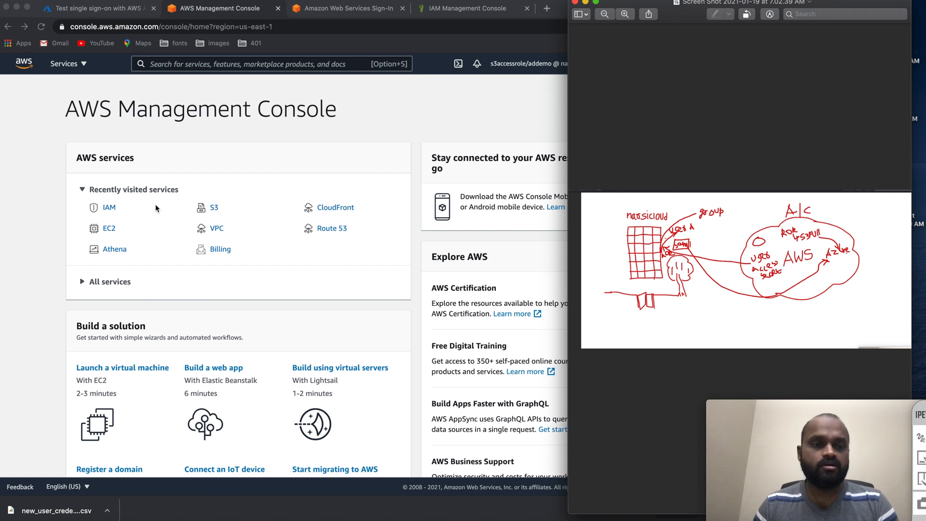
pyautogui.click(218, 181)
pyautogui.click(214, 208)
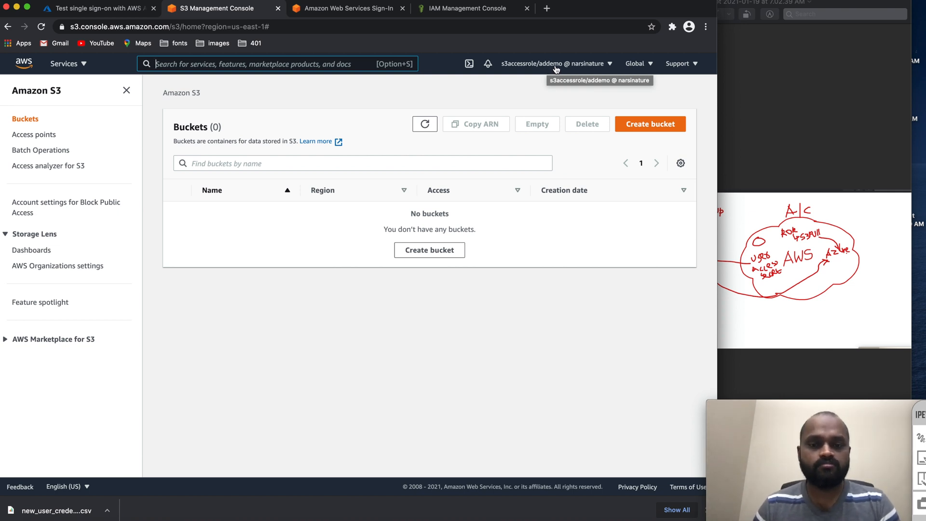
pyautogui.click(458, 251)
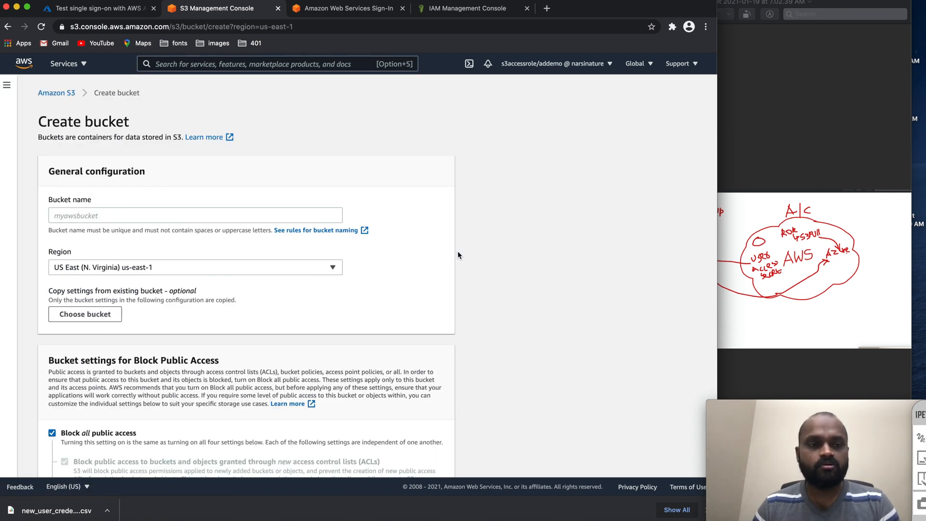
pyautogui.scroll(-5, 182, 355)
pyautogui.scroll(5, 99, 186)
# Return to the AWS console home and open the EC2 dashboard to check the role's access to EC2 resources
pyautogui.click(25, 63)
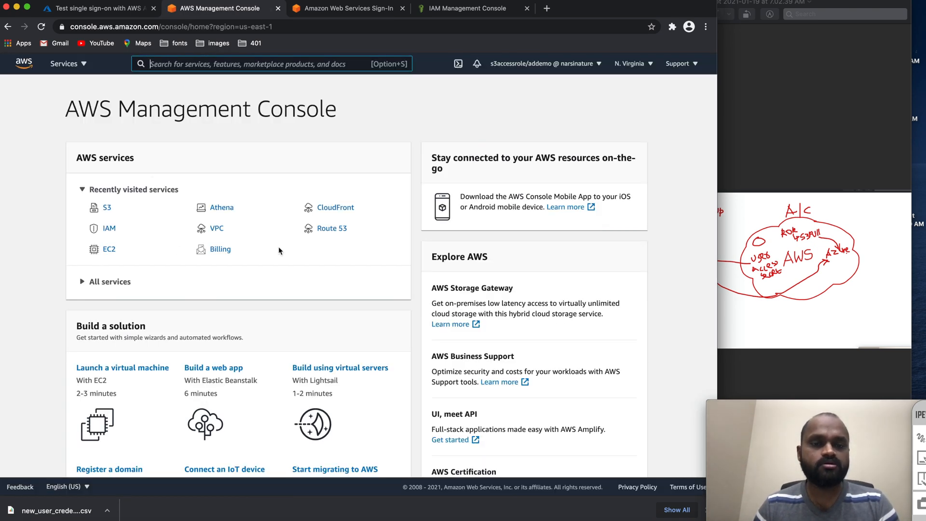
pyautogui.click(109, 250)
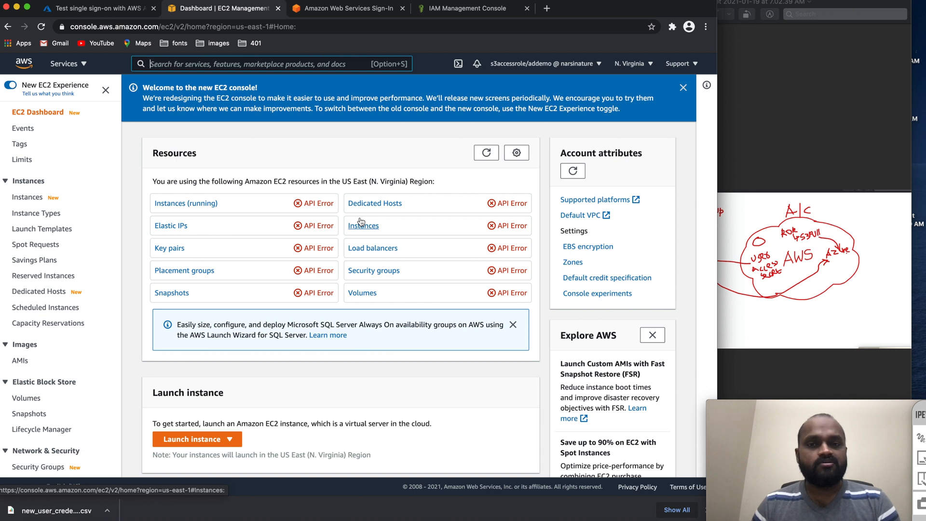
pyautogui.click(804, 209)
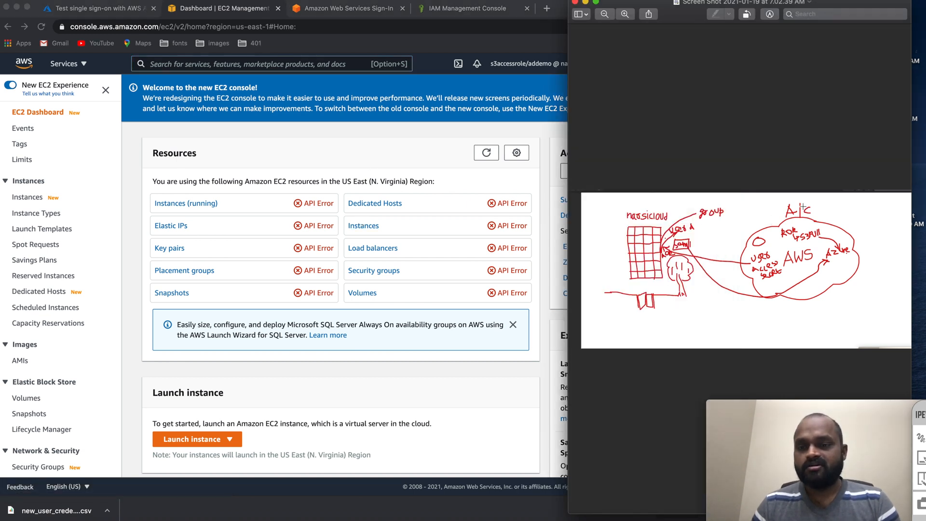